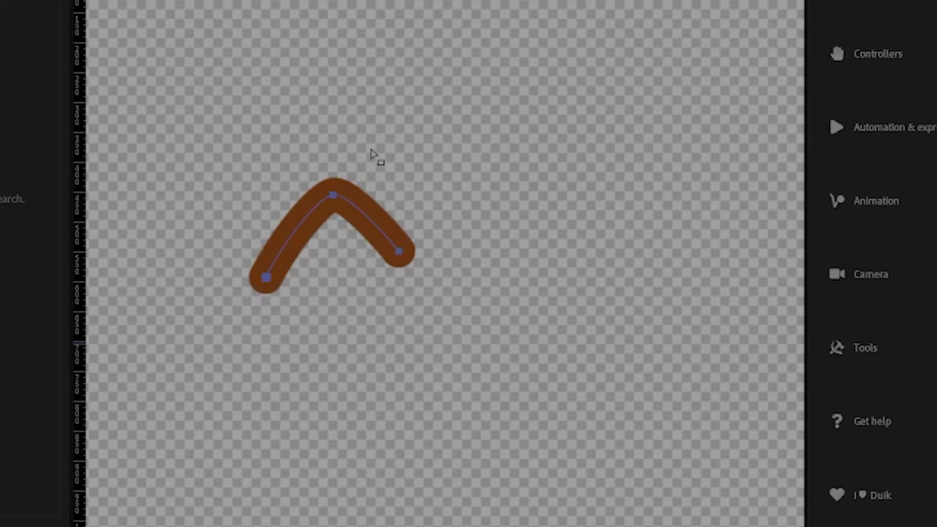
Reshape the brown finger path by adjusting its knuckle point and curve handles, and thicken its stroke.
{"action": "mouse_move", "coordinate": [360, 182]}
{"action": "left_mouse_down"}
{"action": "mouse_move", "coordinate": [299, 205]}
{"action": "mouse_move", "coordinate": [339, 201]}
{"action": "mouse_move", "coordinate": [331, 197]}
{"action": "mouse_move", "coordinate": [348, 188]}
{"action": "left_mouse_up"}
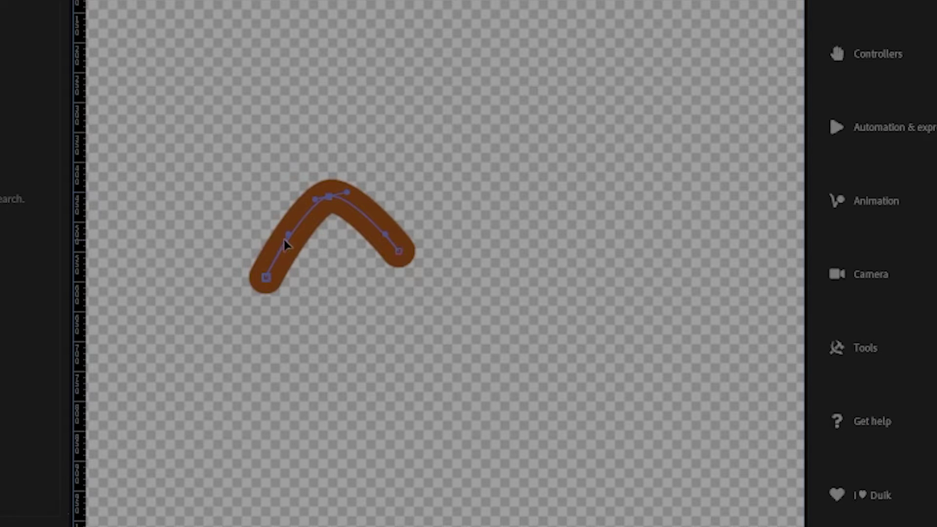
{"action": "left_click_drag", "start_coordinate": [288, 243], "coordinate": [301, 247]}
{"action": "left_click_drag", "start_coordinate": [315, 199], "coordinate": [305, 204]}
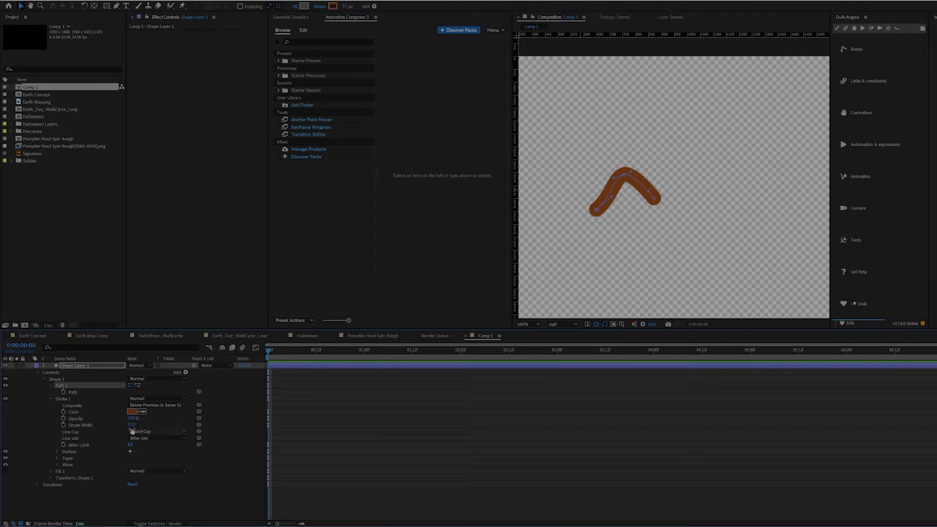
{"action": "left_click_drag", "start_coordinate": [131, 424], "coordinate": [141, 427]}
Duplicate the finger layer, place the copy beneath the original, and shift its path left to form a second finger.
{"action": "key", "text": "ctrl+d"}
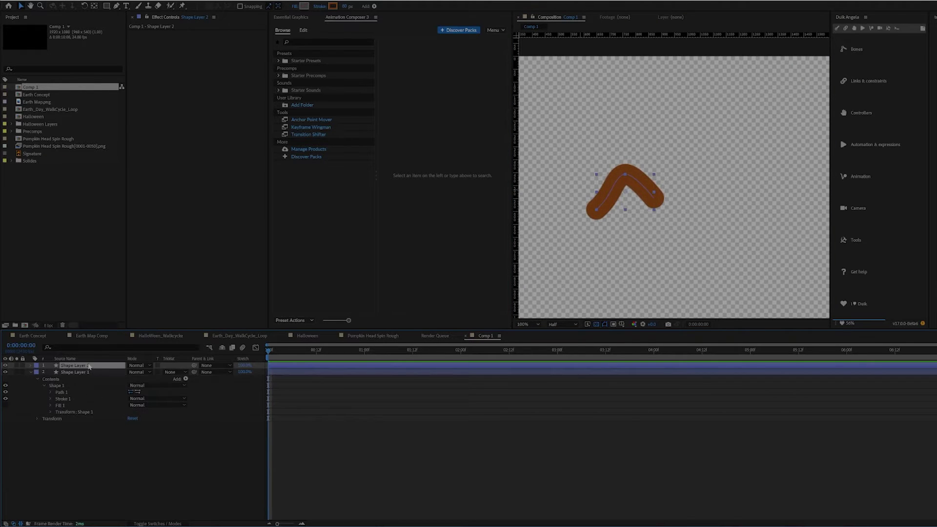
{"action": "left_click_drag", "start_coordinate": [89, 366], "coordinate": [92, 419]}
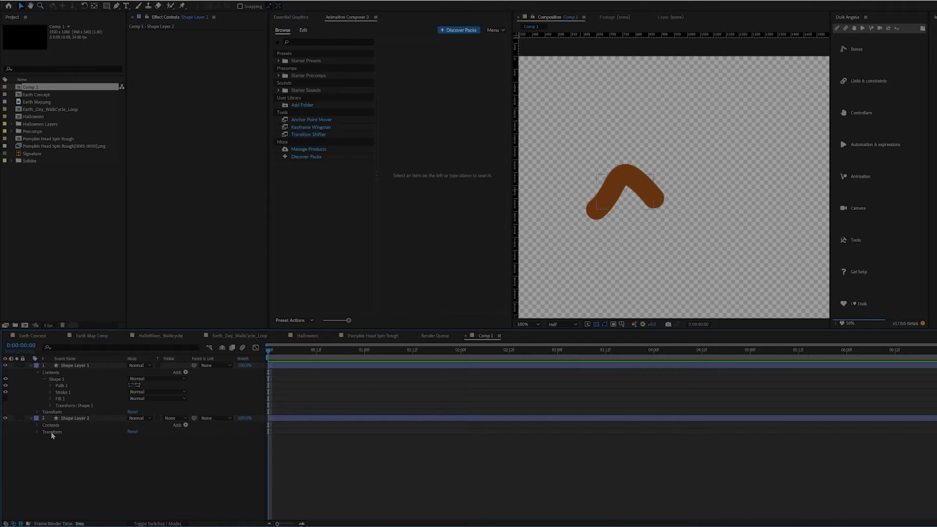
{"action": "left_click", "coordinate": [37, 425]}
{"action": "left_click", "coordinate": [44, 431]}
{"action": "left_click", "coordinate": [51, 438]}
{"action": "left_click", "coordinate": [82, 444]}
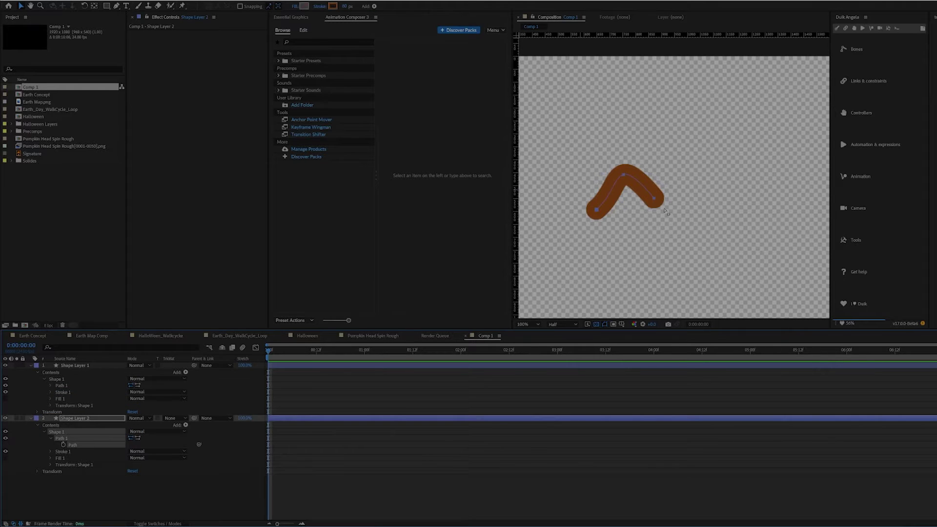
{"action": "left_click_drag", "start_coordinate": [655, 199], "coordinate": [619, 192]}
Duplicate the second finger and offset the copy's path further left as the rearmost finger, collapsing the duplicated layers' properties.
{"action": "key", "text": "ctrl+d"}
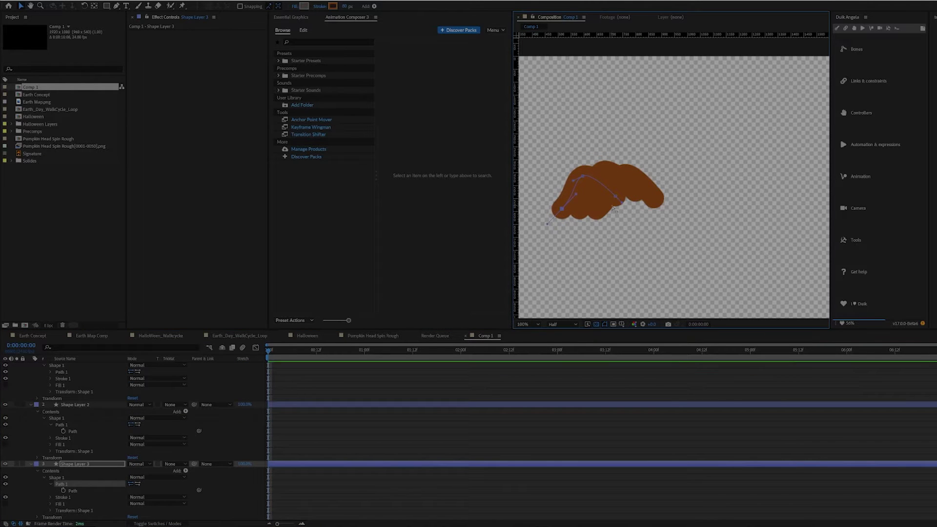
{"action": "left_click", "coordinate": [30, 463]}
{"action": "left_click", "coordinate": [31, 418]}
Draw a closed, rounded palm path with the Pen tool inside Shape Layer 1, below the front finger, and smooth its curve handles.
{"action": "left_click", "coordinate": [73, 365]}
{"action": "key", "text": "g"}
{"action": "left_click_drag", "start_coordinate": [676, 200], "coordinate": [701, 219]}
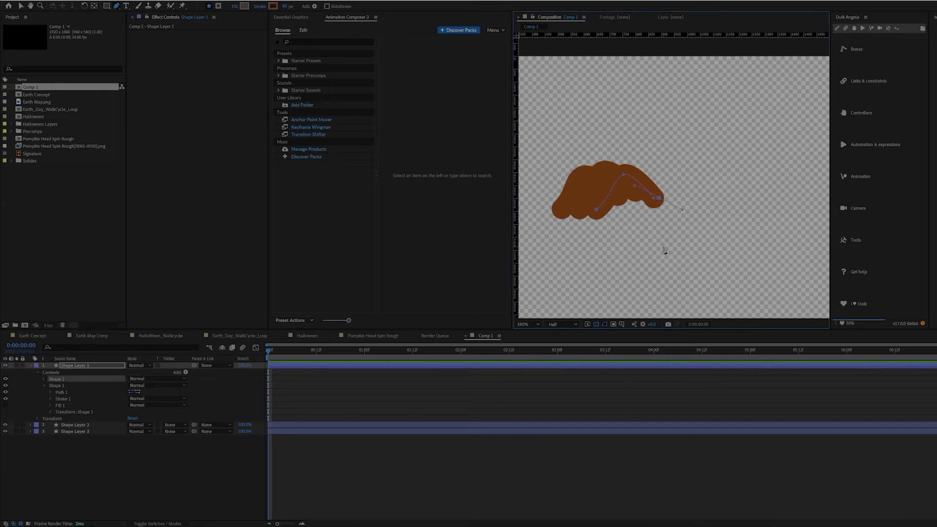
{"action": "mouse_move", "coordinate": [663, 248]}
{"action": "left_mouse_down"}
{"action": "mouse_move", "coordinate": [611, 245]}
{"action": "mouse_move", "coordinate": [601, 233]}
{"action": "left_mouse_up"}
{"action": "left_click_drag", "start_coordinate": [607, 190], "coordinate": [632, 189]}
{"action": "left_click_drag", "start_coordinate": [681, 211], "coordinate": [658, 198]}
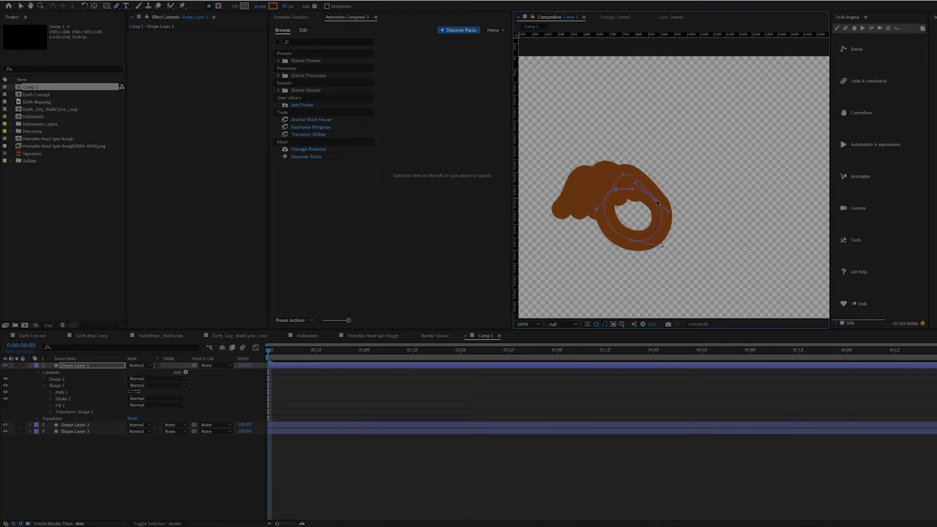
{"action": "left_click_drag", "start_coordinate": [661, 246], "coordinate": [634, 238]}
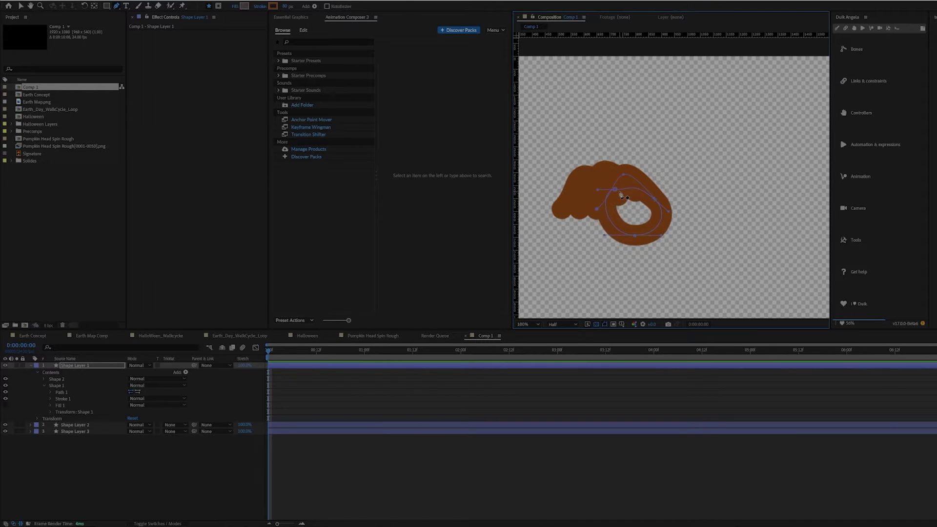
{"action": "left_click_drag", "start_coordinate": [599, 190], "coordinate": [603, 193]}
Move the finger shape above the palm shape in Shape Layer 1, and fill the palm with brown sampled from the fingers.
{"action": "left_click_drag", "start_coordinate": [54, 385], "coordinate": [60, 376]}
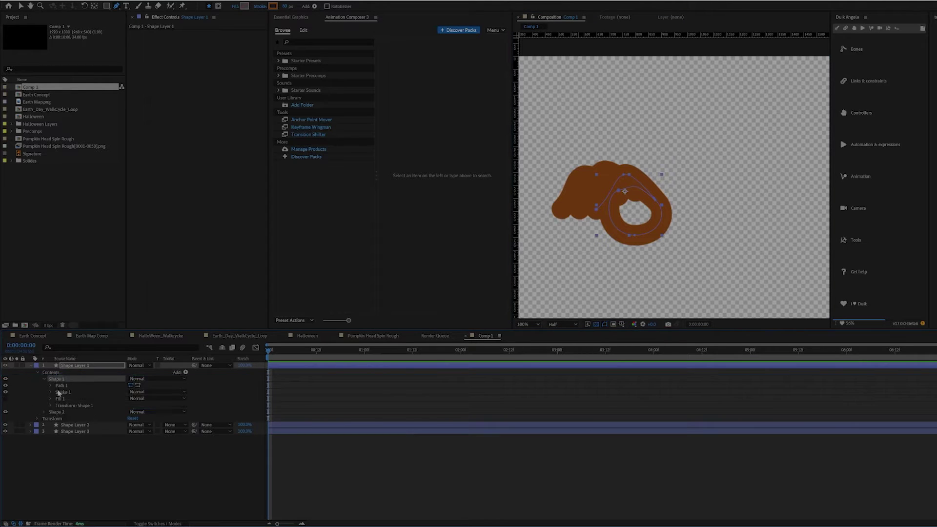
{"action": "left_click", "coordinate": [44, 412]}
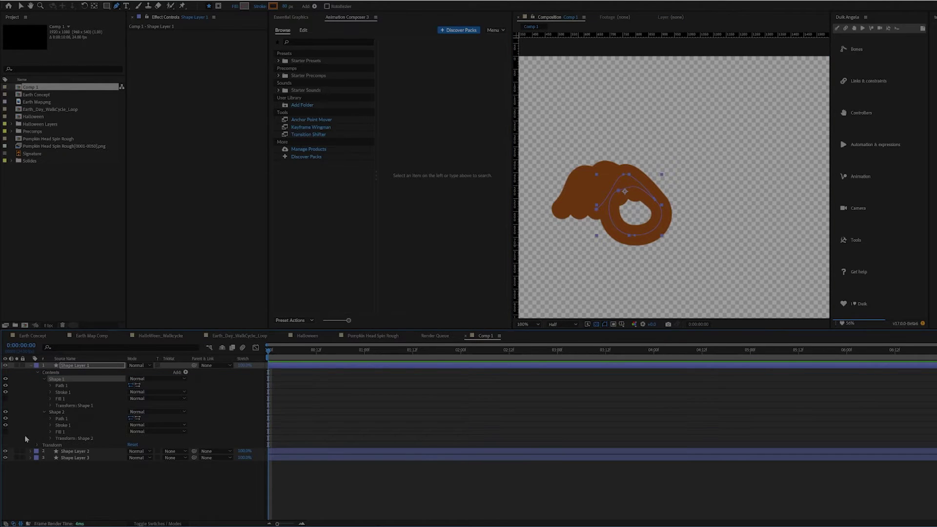
{"action": "left_click", "coordinate": [6, 432]}
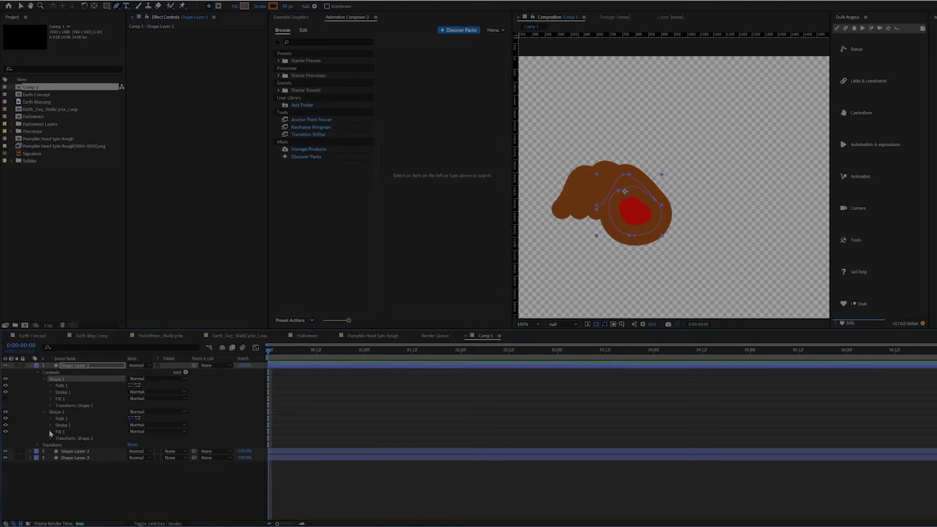
{"action": "left_click", "coordinate": [51, 432]}
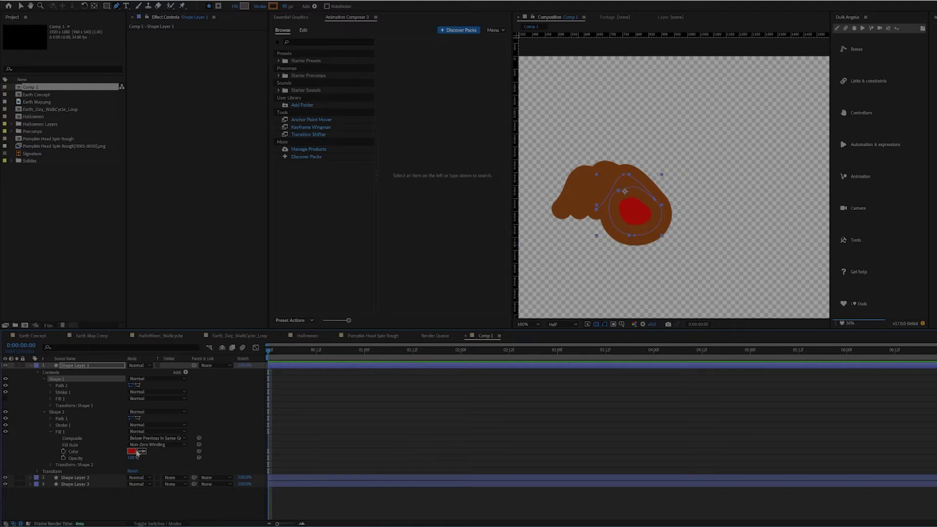
{"action": "left_click", "coordinate": [567, 203]}
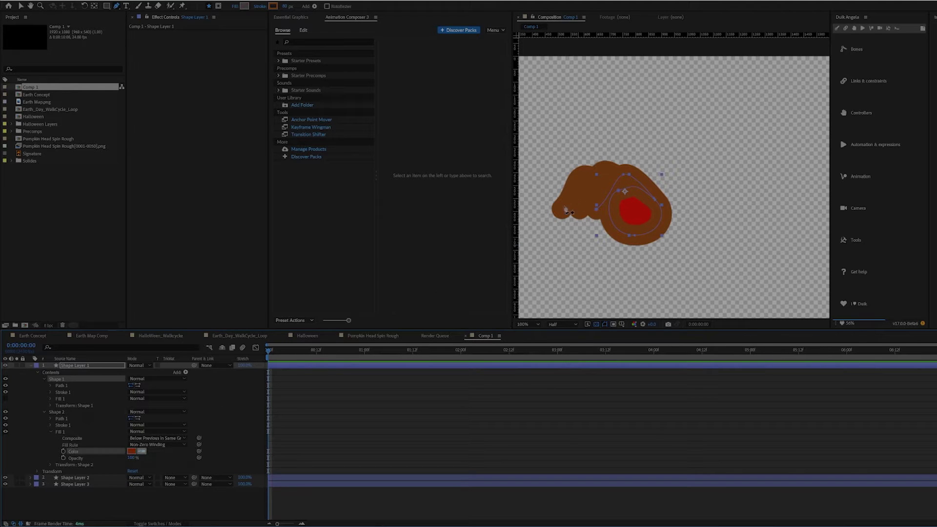
Draw a gently curved horizontal thumb stroke beneath the fingers on a new shape layer, and name the layer Thumb.
{"action": "left_click", "coordinate": [221, 422]}
{"action": "left_click_drag", "start_coordinate": [569, 241], "coordinate": [578, 247]}
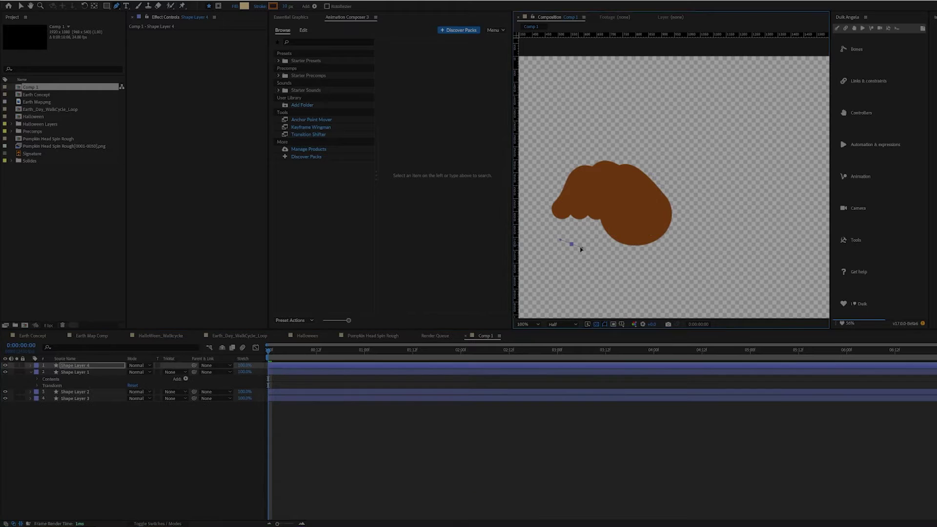
{"action": "left_click", "coordinate": [620, 235]}
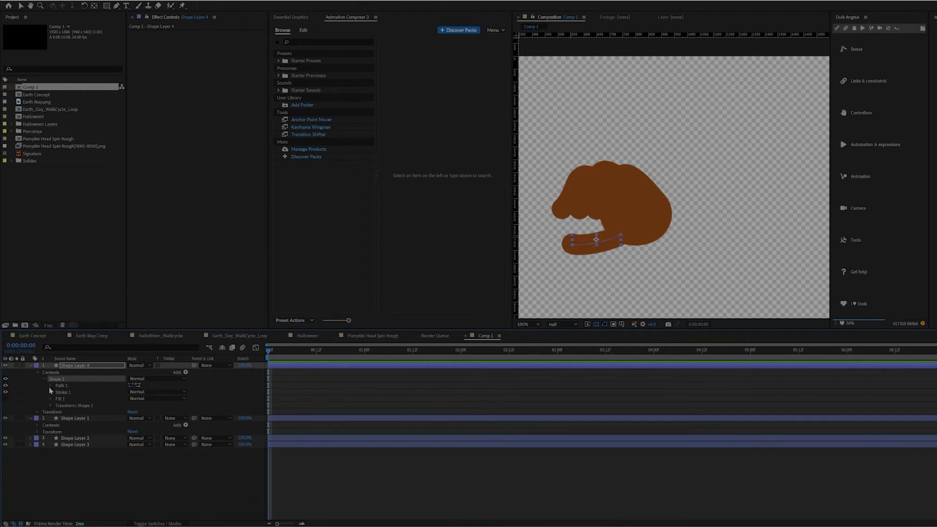
{"action": "left_click_drag", "start_coordinate": [600, 243], "coordinate": [604, 233]}
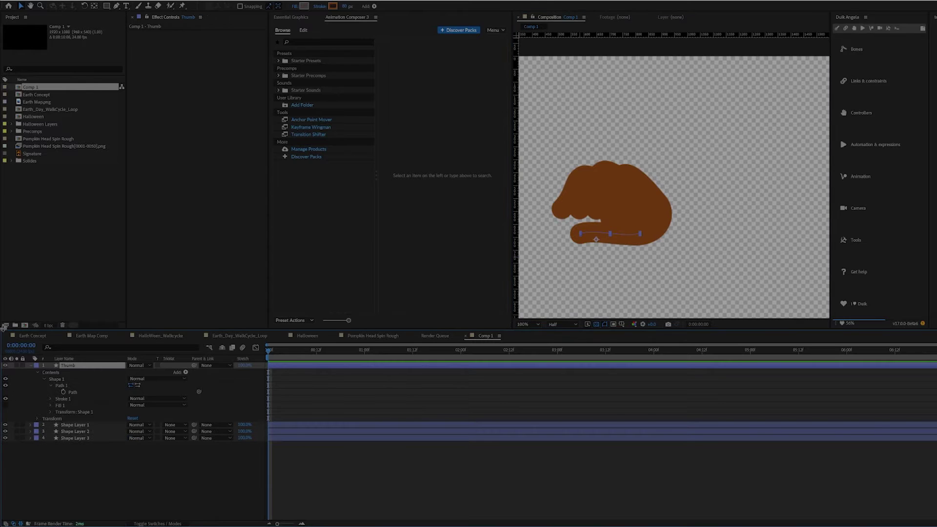
Rename Shape Layers 1, 2 and 3 as Front finger, Finger 2 and Finger 3.
{"action": "left_click", "coordinate": [73, 425]}
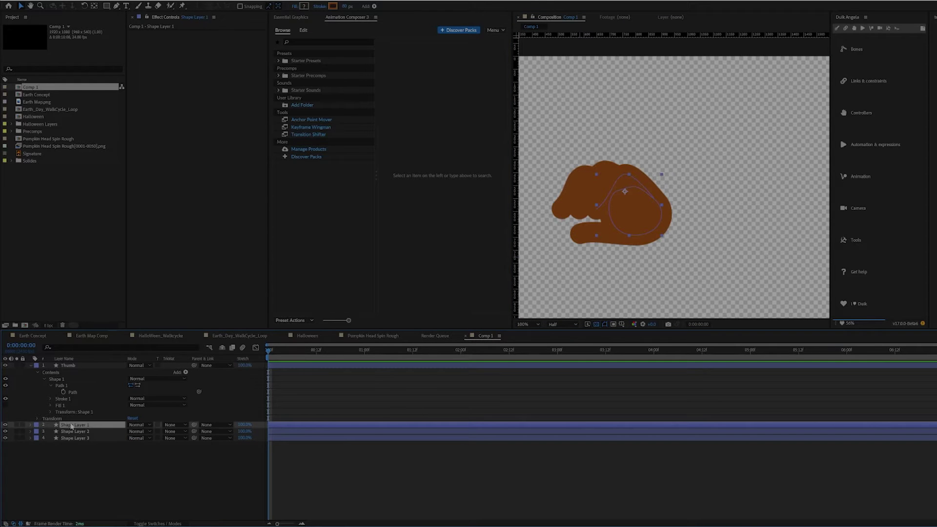
{"action": "type", "text": "Fr"}
{"action": "type", "text": "ont finger"}
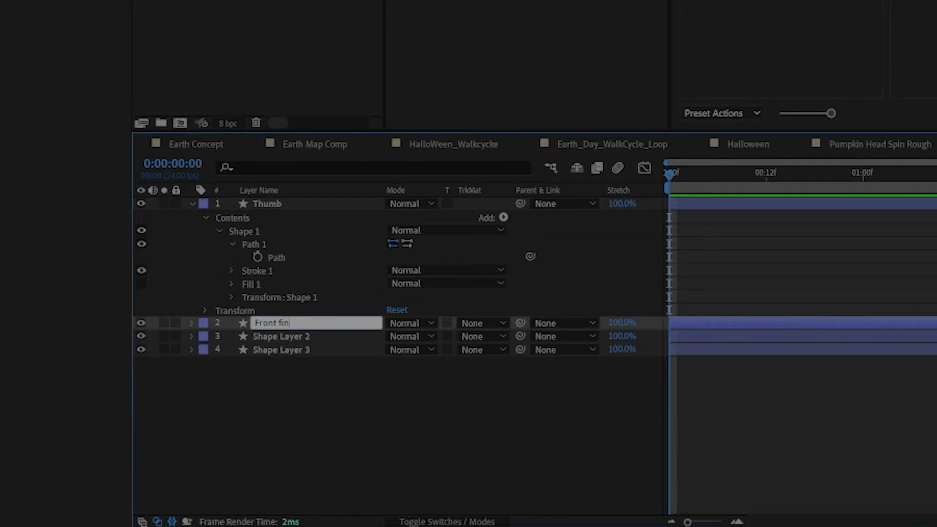
{"action": "key", "text": "Return"}
{"action": "key", "text": "ctrl+Down"}
{"action": "key", "text": "Return"}
{"action": "type", "text": "Finger 2"}
{"action": "key", "text": "Return"}
{"action": "key", "text": "ctrl+Down"}
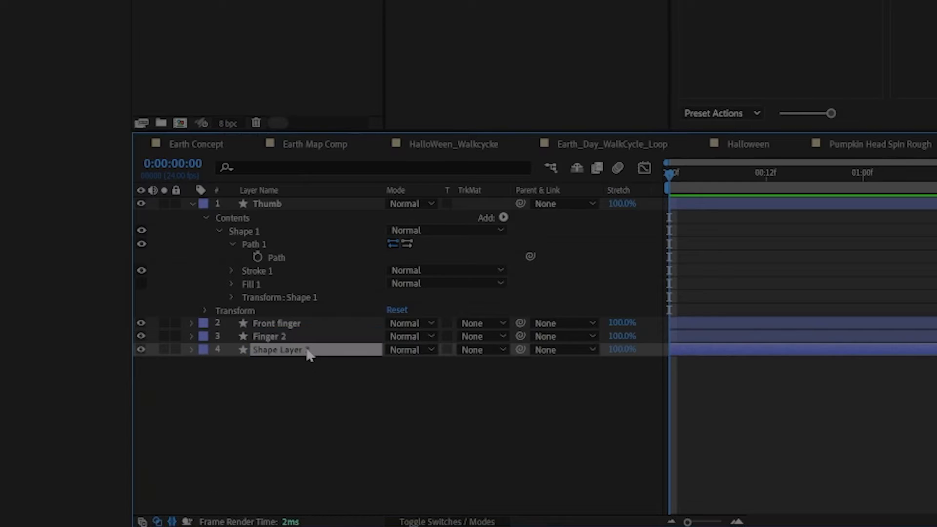
{"action": "key", "text": "Return"}
{"action": "type", "text": "Finger 3"}
{"action": "left_click", "coordinate": [343, 436]}
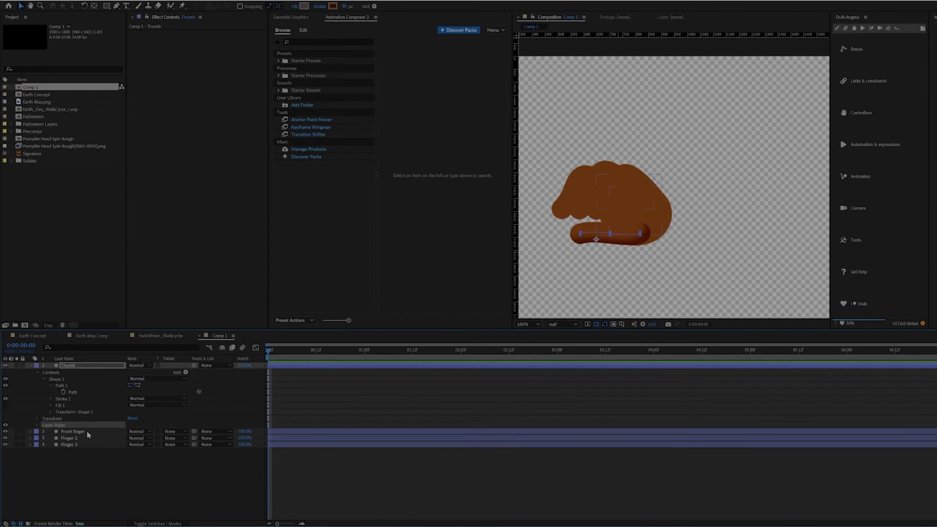
Apply the Thumb layer's shading layer style to the Front finger, Finger 2 and Finger 3 layers.
{"action": "left_click", "coordinate": [88, 432]}
{"action": "key", "text": "Return"}
{"action": "left_click", "coordinate": [86, 438]}
{"action": "key", "text": "Return"}
{"action": "left_click", "coordinate": [88, 445]}
{"action": "key", "text": "Return"}
{"action": "left_click", "coordinate": [78, 432]}
{"action": "key", "text": "Return"}
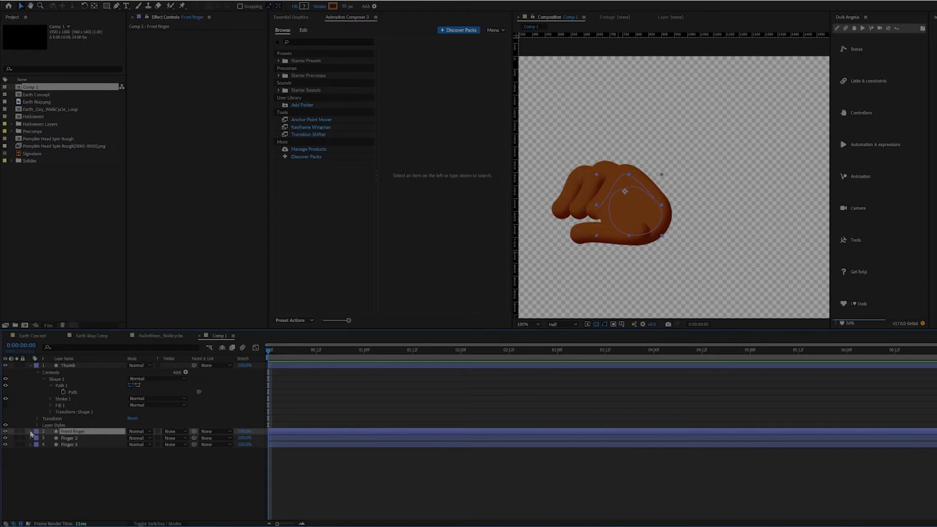
Duplicate the Front finger layer and rename the lower copy Palm.
{"action": "left_click", "coordinate": [31, 432]}
{"action": "key", "text": "ctrl+d"}
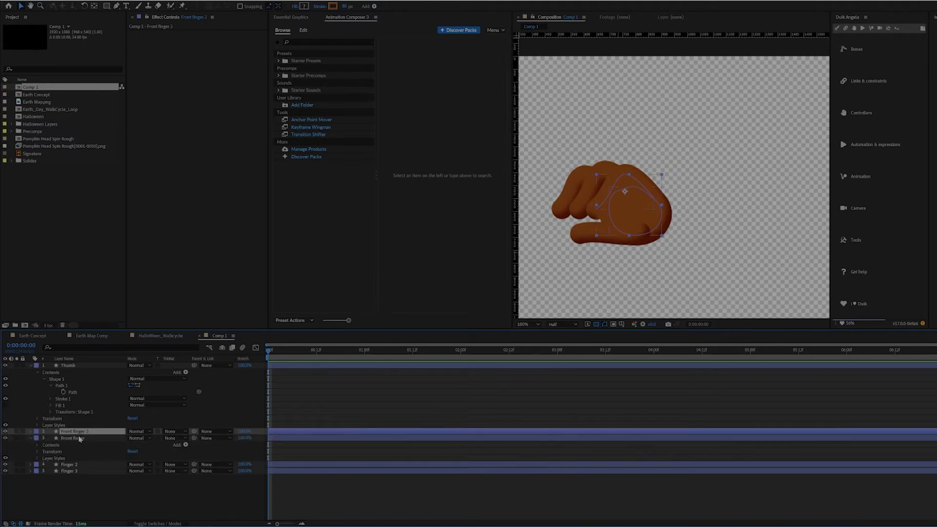
{"action": "left_click", "coordinate": [78, 439]}
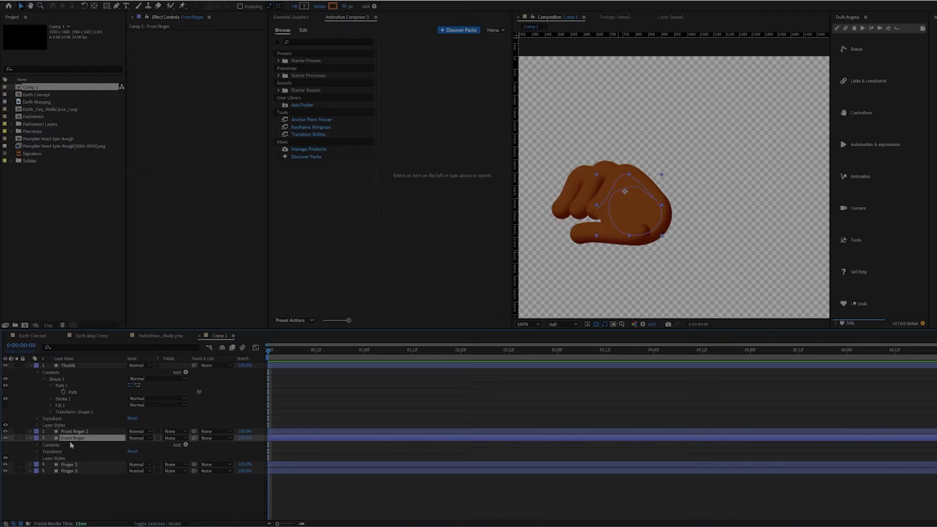
{"action": "key", "text": "Return"}
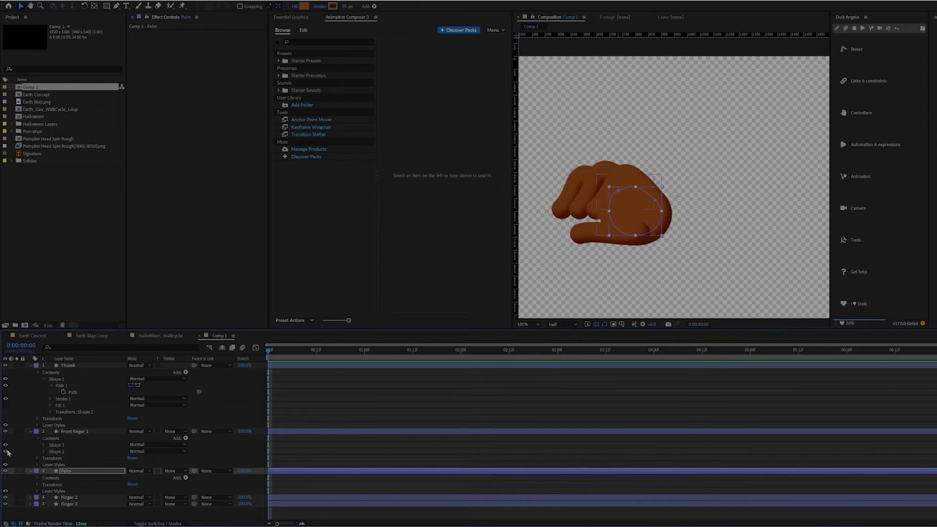
Hide the palm shape, Shape 2, in the Front finger 2 layer so that layer shows only the finger.
{"action": "left_click", "coordinate": [6, 451]}
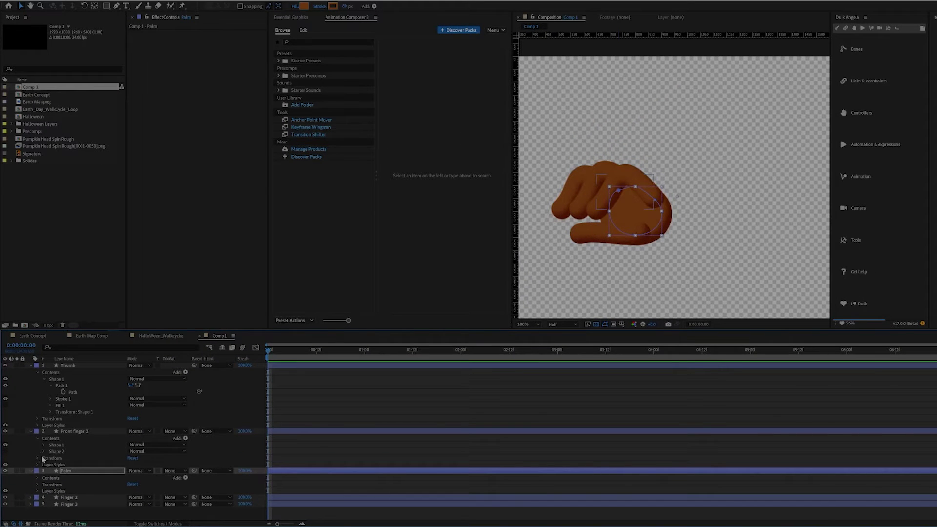
{"action": "left_click", "coordinate": [83, 471]}
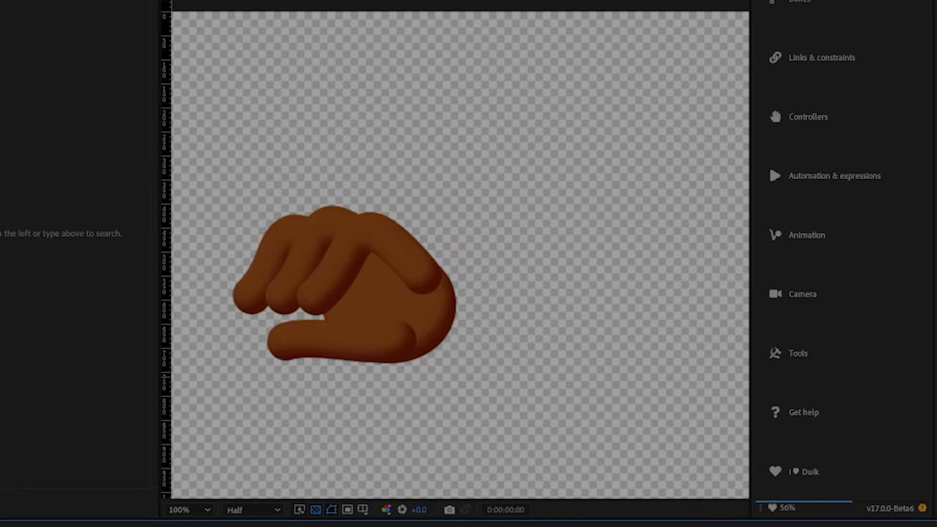
{"action": "key", "text": "ctrl+Down"}
{"action": "key", "text": "ctrl+Down"}
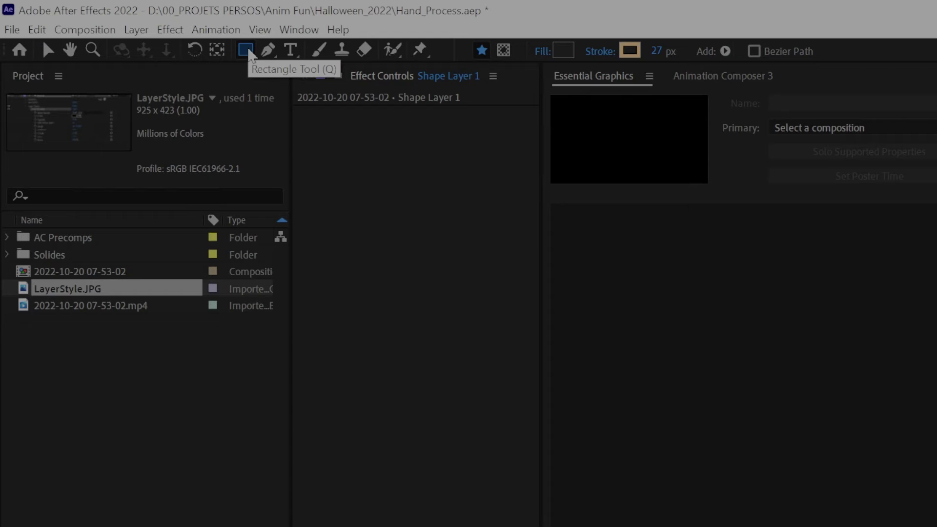
Draw a rectangular mask on the Front finger 2 layer, then rotate and position it over the finger's end at the palm.
{"action": "left_click", "coordinate": [503, 54]}
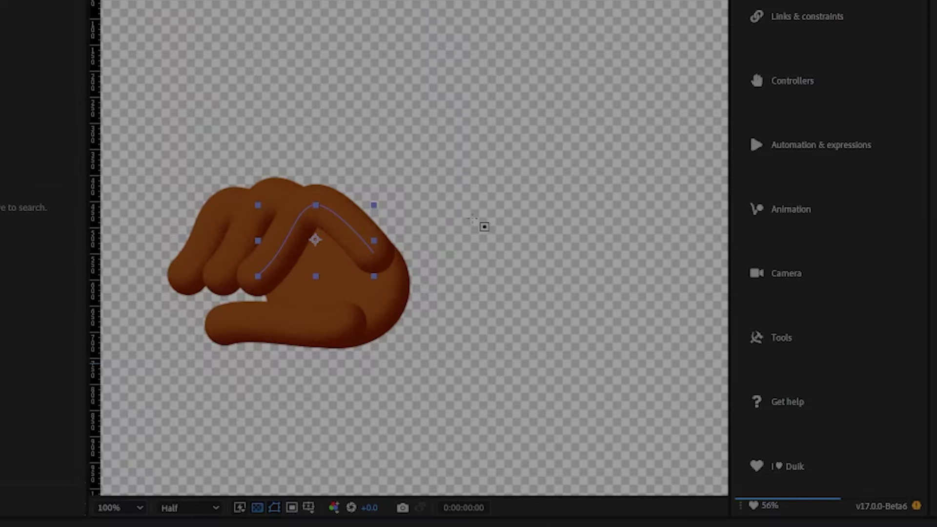
{"action": "left_click_drag", "start_coordinate": [475, 213], "coordinate": [341, 301]}
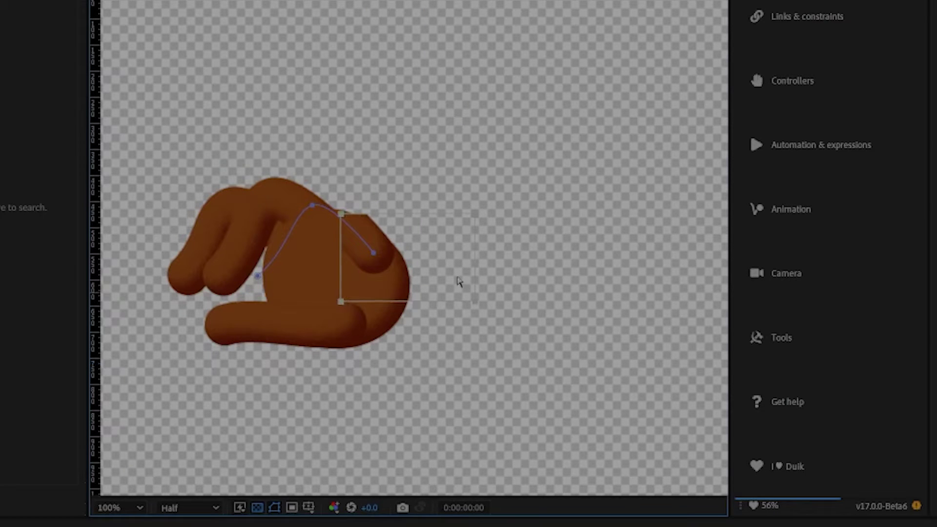
{"action": "left_click_drag", "start_coordinate": [484, 205], "coordinate": [513, 279]}
{"action": "left_click_drag", "start_coordinate": [409, 278], "coordinate": [416, 315]}
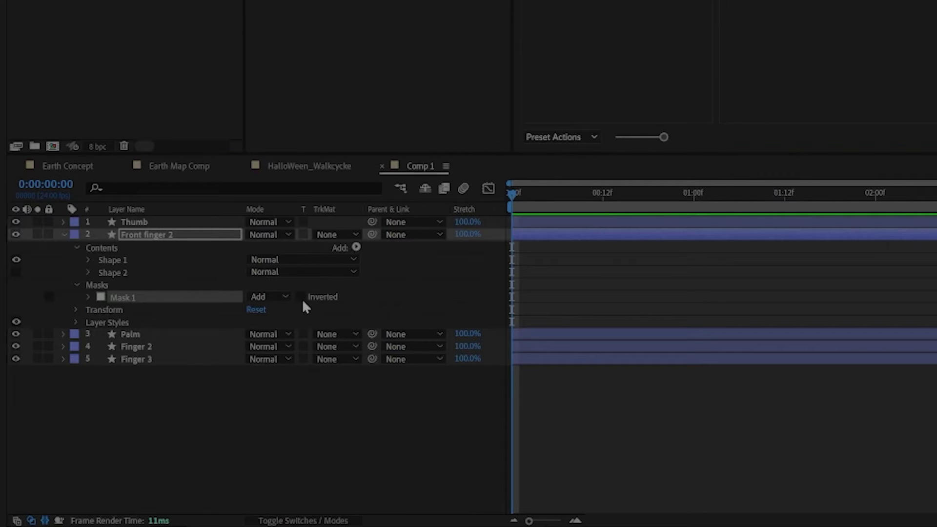
Invert Mask 1 on the Front finger 2 layer and feather it by about 71 pixels.
{"action": "left_click", "coordinate": [300, 297]}
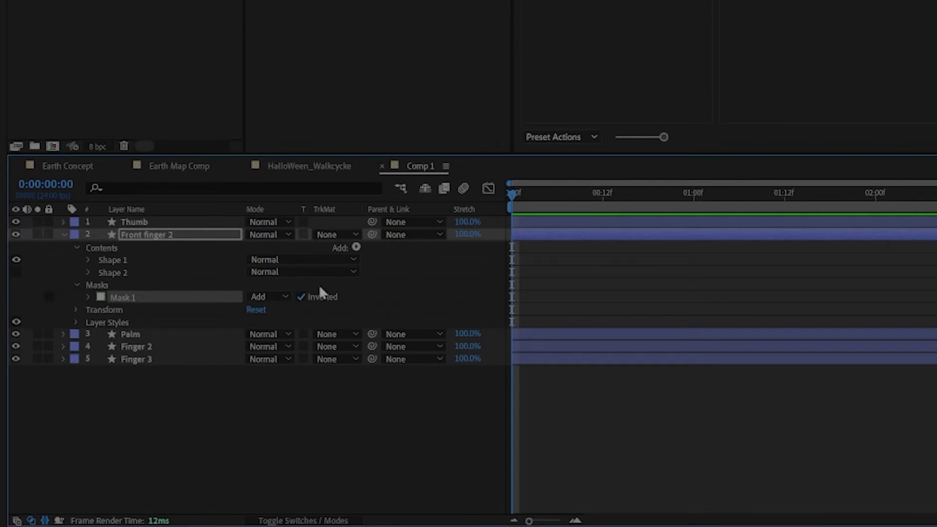
{"action": "key", "text": "f"}
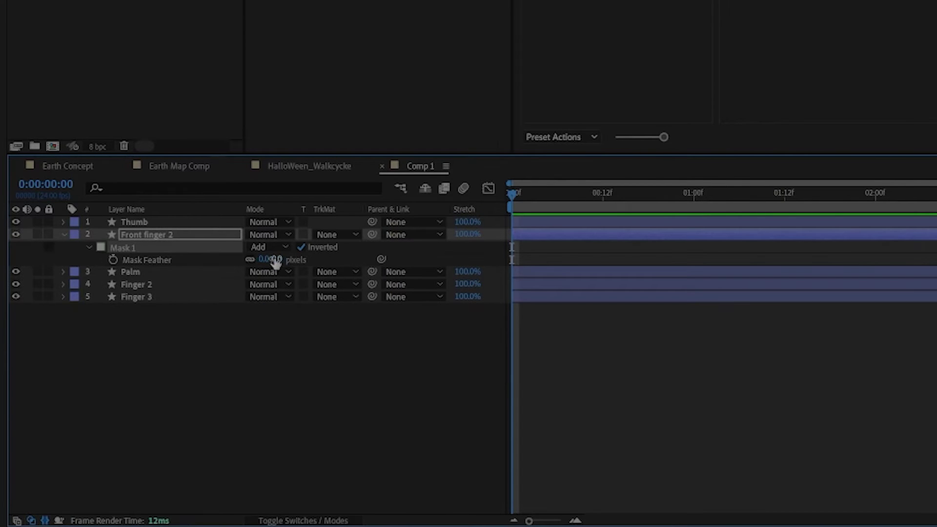
{"action": "left_click_drag", "start_coordinate": [270, 259], "coordinate": [338, 262]}
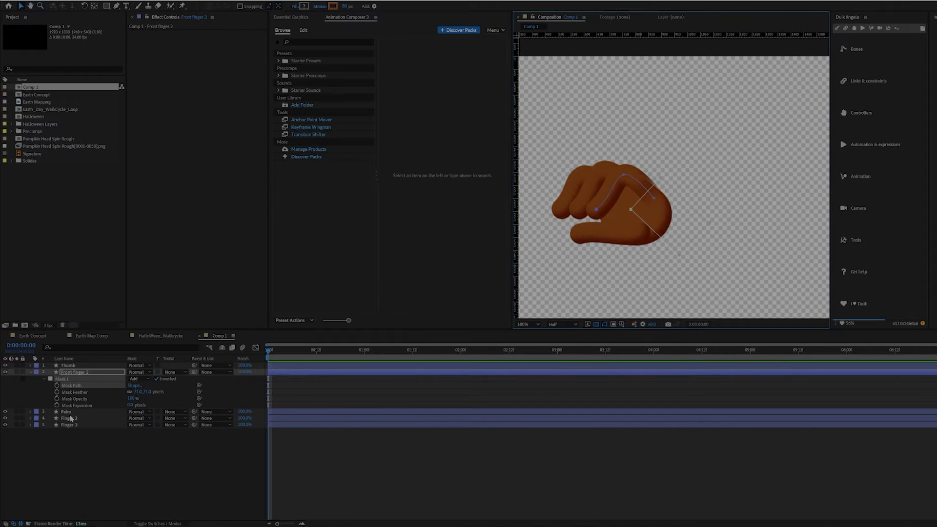
Move the Thumb layer to the bottom of the layer stack, beneath Finger 3.
{"action": "left_click", "coordinate": [70, 412]}
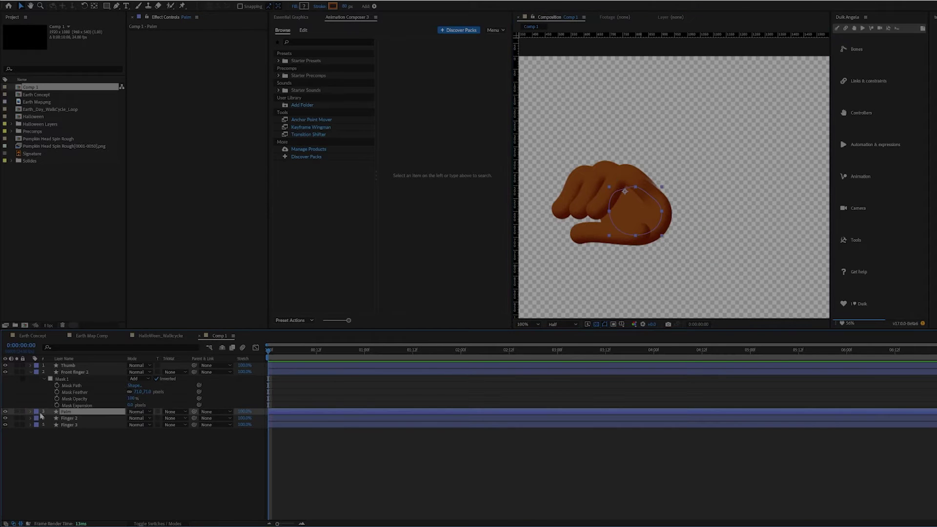
{"action": "left_click", "coordinate": [30, 411]}
{"action": "left_click", "coordinate": [37, 418]}
{"action": "left_click", "coordinate": [44, 431]}
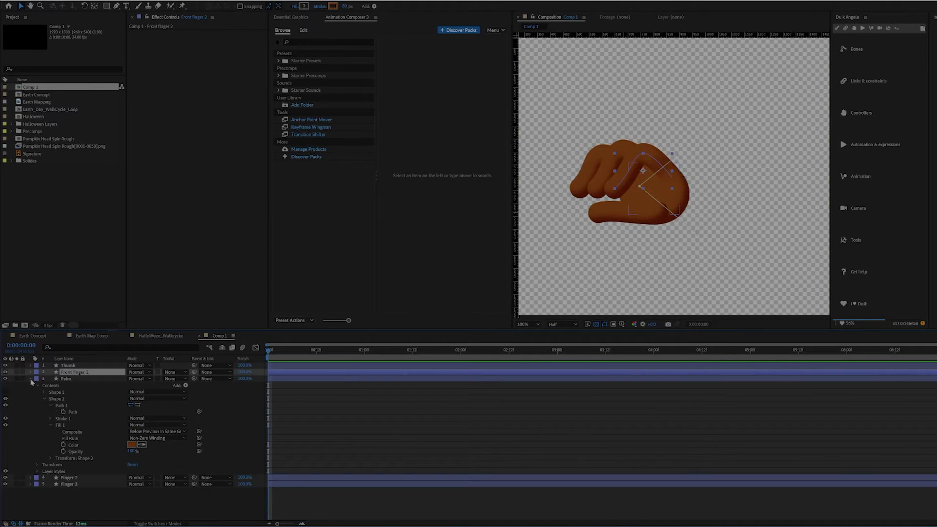
{"action": "left_click", "coordinate": [30, 378]}
{"action": "left_click_drag", "start_coordinate": [68, 365], "coordinate": [82, 404]}
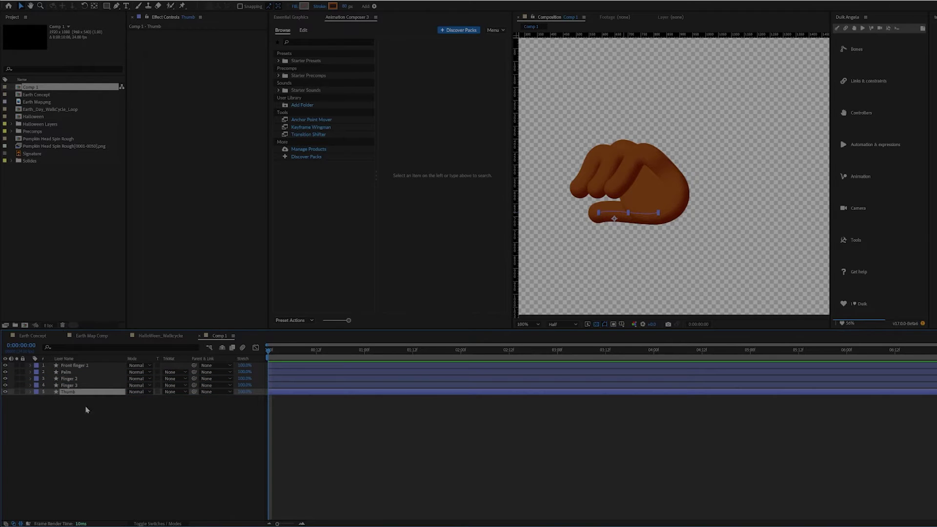
{"action": "left_click", "coordinate": [167, 449]}
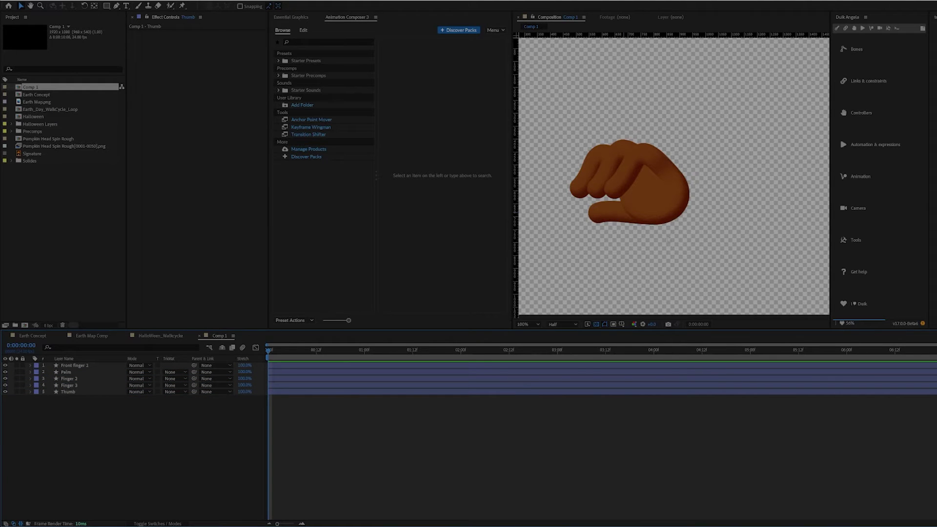
Create a comp-sized dark blue solid and draw an elliptical mask on it over the hollow between the front finger and palm.
{"action": "scroll", "coordinate": [638, 202], "scroll_direction": "up", "scroll_amount": 3}
{"action": "scroll", "coordinate": [665, 207], "scroll_direction": "down", "scroll_amount": 1}
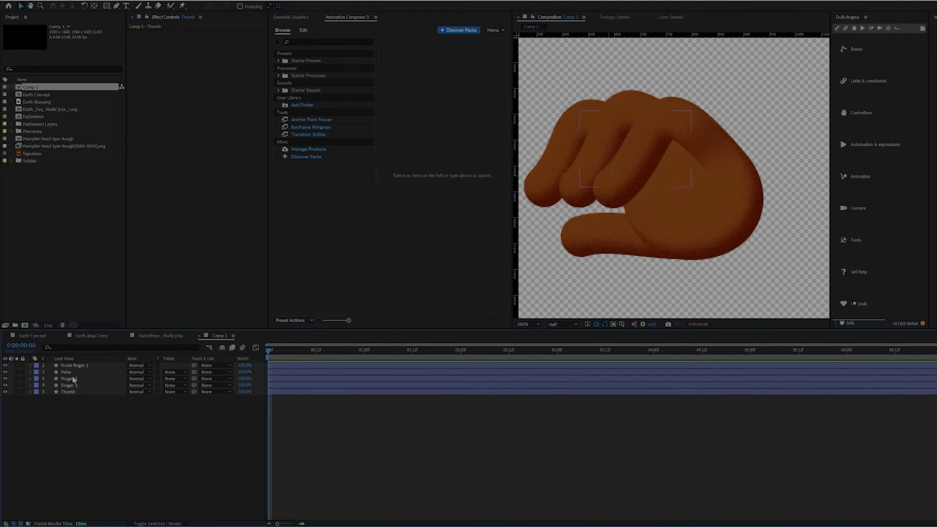
{"action": "right_click", "coordinate": [86, 422]}
{"action": "mouse_move", "coordinate": [101, 427]}
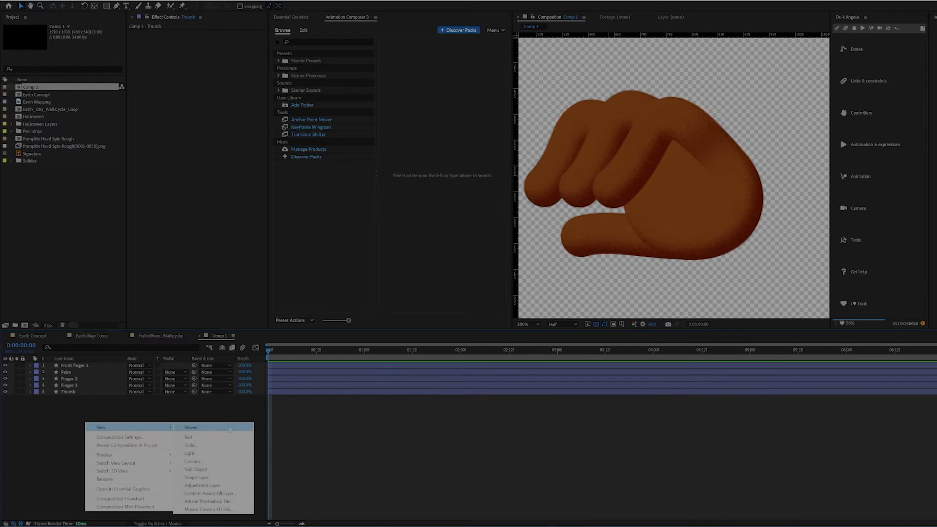
{"action": "left_click", "coordinate": [237, 448]}
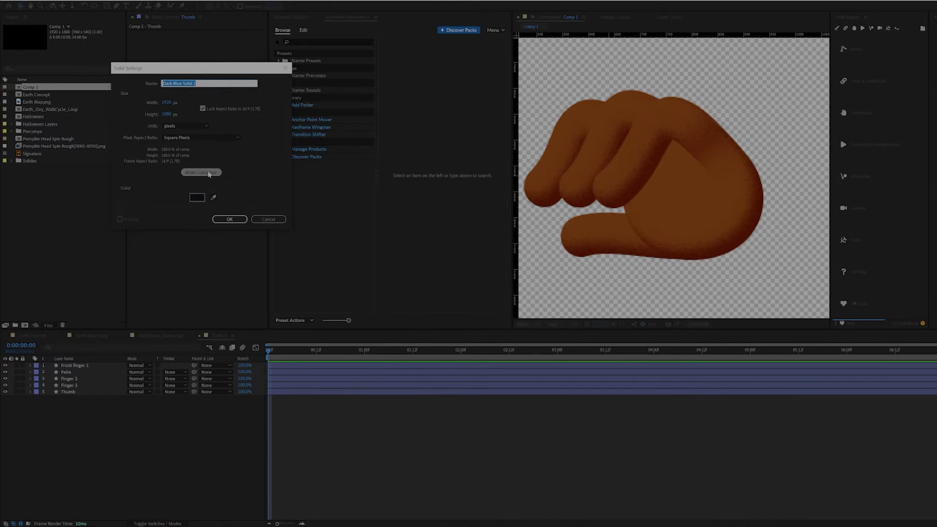
{"action": "left_click", "coordinate": [237, 219]}
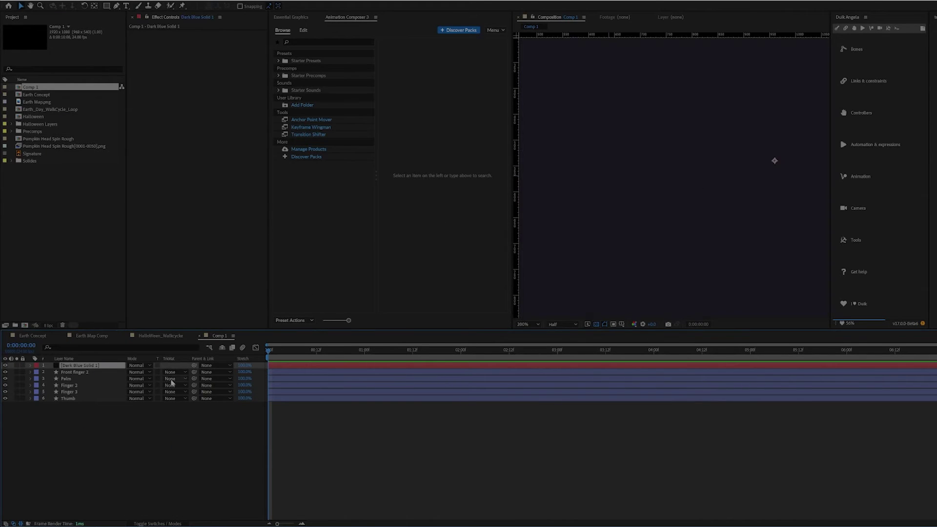
{"action": "left_click_drag", "start_coordinate": [108, 7], "coordinate": [134, 29]}
{"action": "left_click_drag", "start_coordinate": [618, 133], "coordinate": [707, 216]}
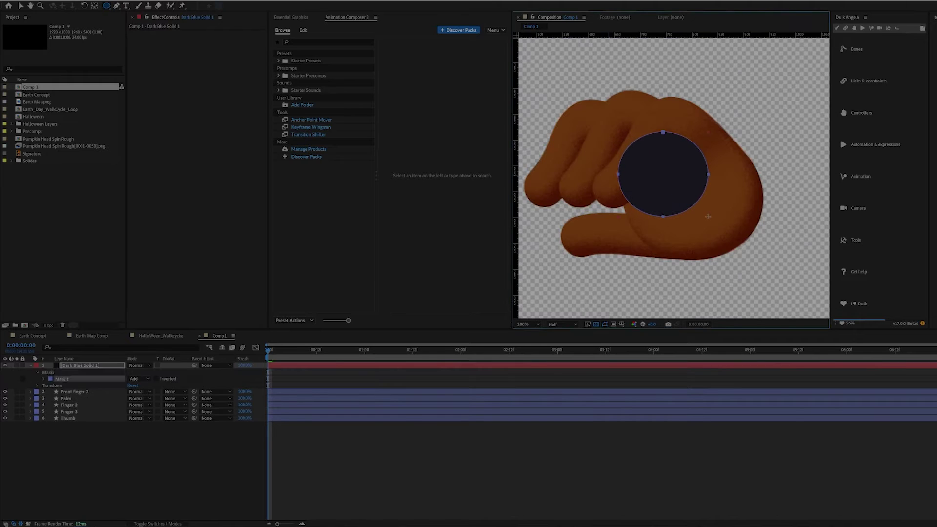
Place the dark blue solid beneath the Front finger 2 layer and feather its mask into a soft shadow.
{"action": "left_click_drag", "start_coordinate": [79, 365], "coordinate": [90, 369]}
{"action": "key", "text": "f"}
{"action": "left_click_drag", "start_coordinate": [140, 385], "coordinate": [161, 388]}
Apply the Noise effect to the dark blue solid.
{"action": "left_click", "coordinate": [107, 372]}
{"action": "key", "text": "ctrl+space"}
{"action": "type", "text": "noi"}
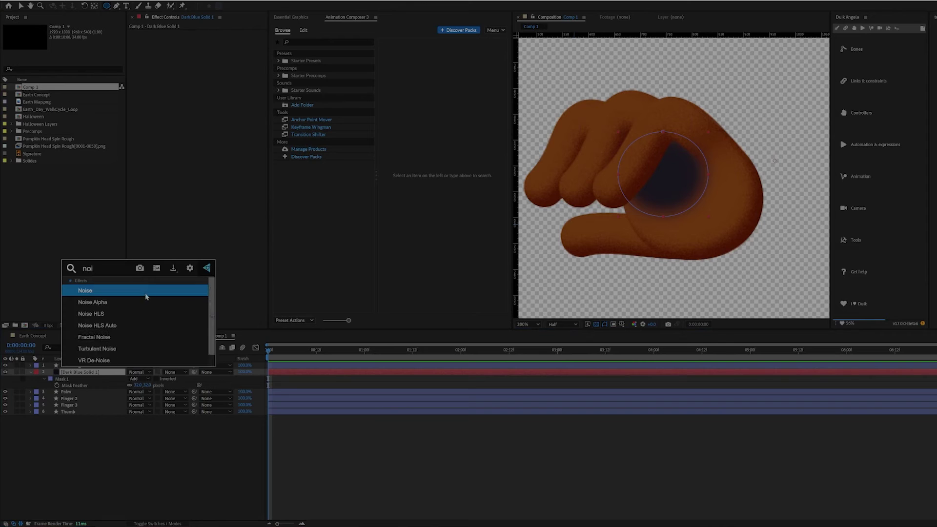
{"action": "left_click", "coordinate": [146, 292]}
{"action": "key", "text": "Return"}
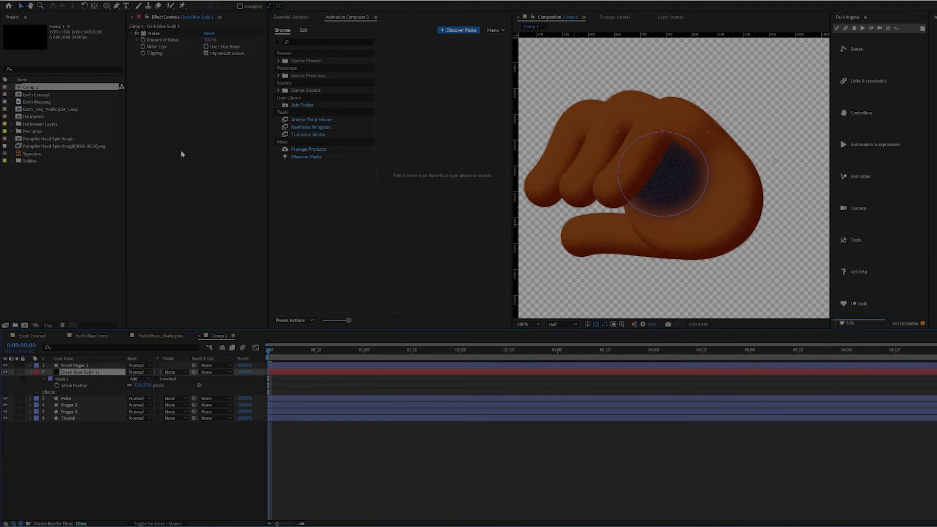
Apply a Fill effect to the solid, place it above Noise, and set its colour to a very dark brown.
{"action": "key", "text": "ctrl+space"}
{"action": "type", "text": "fi"}
{"action": "key", "text": "Return"}
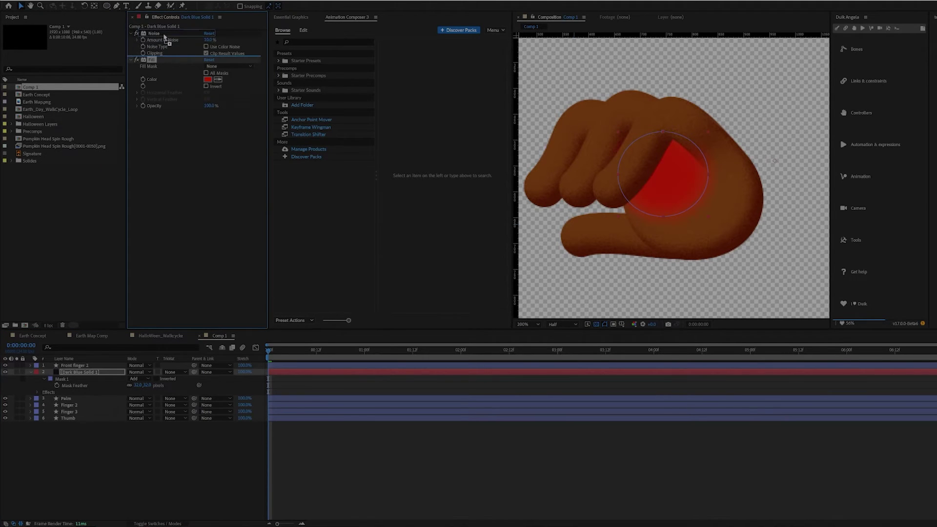
{"action": "left_click", "coordinate": [638, 180]}
{"action": "left_click", "coordinate": [207, 52]}
{"action": "left_click_drag", "start_coordinate": [346, 249], "coordinate": [341, 240]}
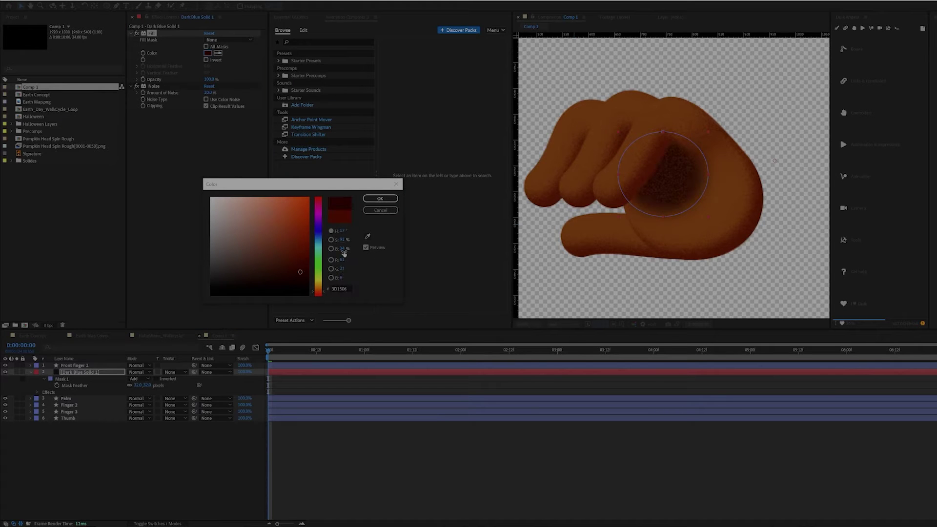
{"action": "left_click", "coordinate": [380, 199]}
Reshape the solid's mask so the shadow follows the hollow from under the front finger down to the thumb's base.
{"action": "mouse_move", "coordinate": [662, 216]}
{"action": "left_mouse_down"}
{"action": "mouse_move", "coordinate": [657, 203]}
{"action": "mouse_move", "coordinate": [706, 172]}
{"action": "mouse_move", "coordinate": [621, 211]}
{"action": "mouse_move", "coordinate": [640, 223]}
{"action": "left_mouse_up"}
{"action": "left_click", "coordinate": [707, 178]}
{"action": "left_click_drag", "start_coordinate": [677, 202], "coordinate": [681, 176]}
{"action": "left_click_drag", "start_coordinate": [617, 175], "coordinate": [616, 178]}
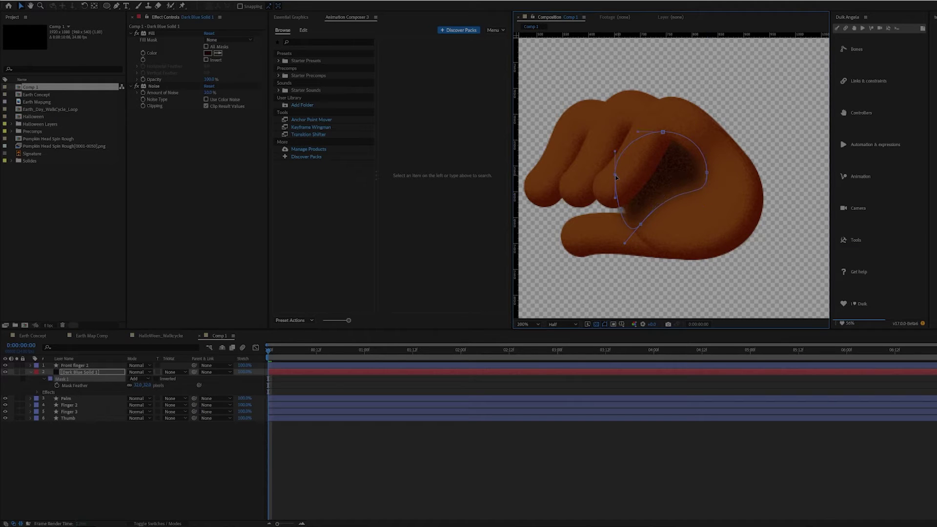
Enable Preserve Underlying Transparency on the dark blue solid and compare the shadow's edge with the option off and on.
{"action": "left_click", "coordinate": [158, 373]}
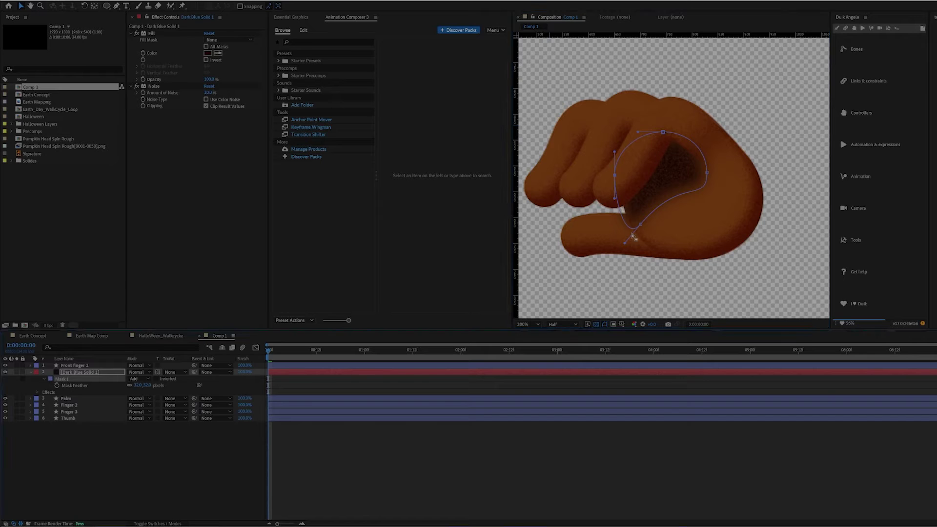
{"action": "scroll", "coordinate": [633, 237], "scroll_direction": "up", "scroll_amount": 2}
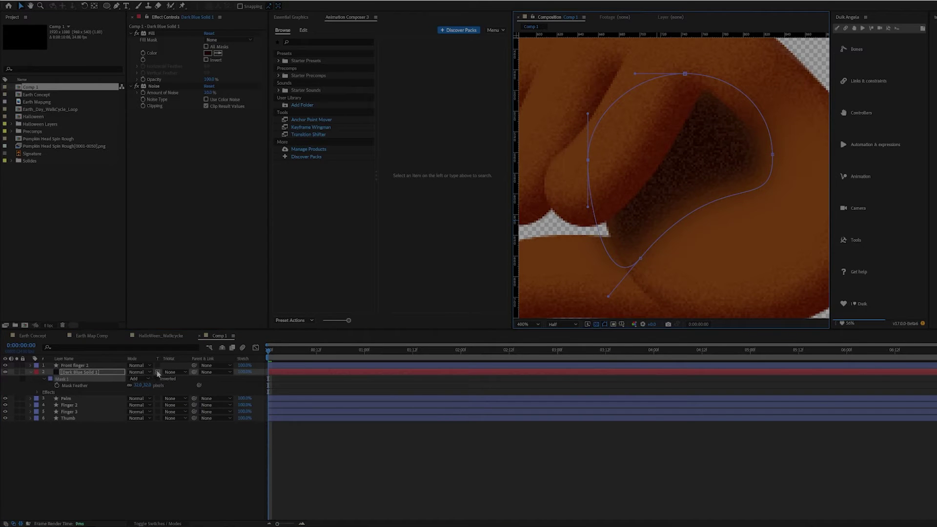
{"action": "left_click", "coordinate": [588, 164]}
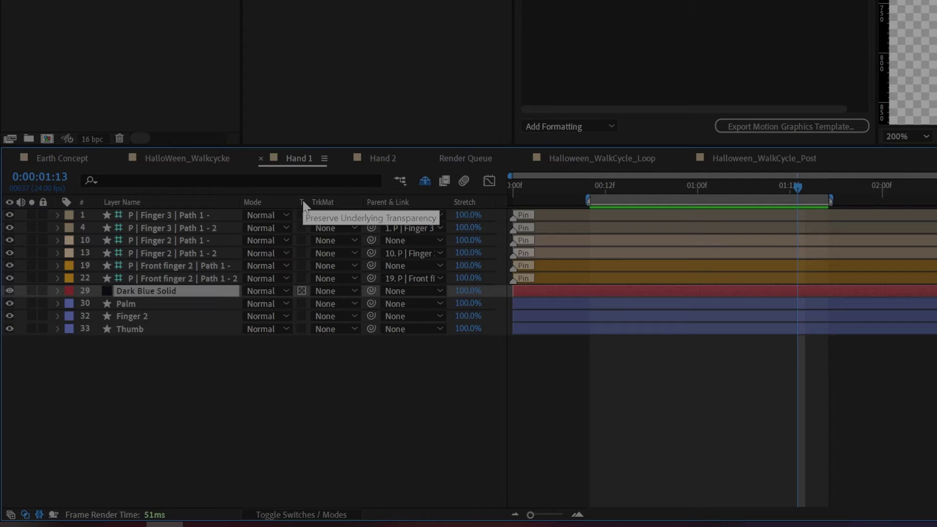
{"action": "left_click", "coordinate": [302, 290]}
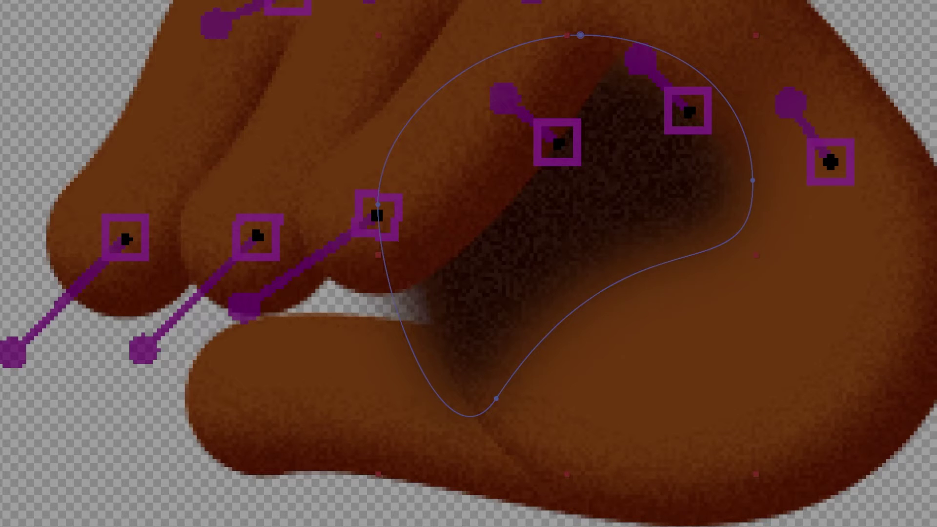
{"action": "key", "text": "ctrl+z"}
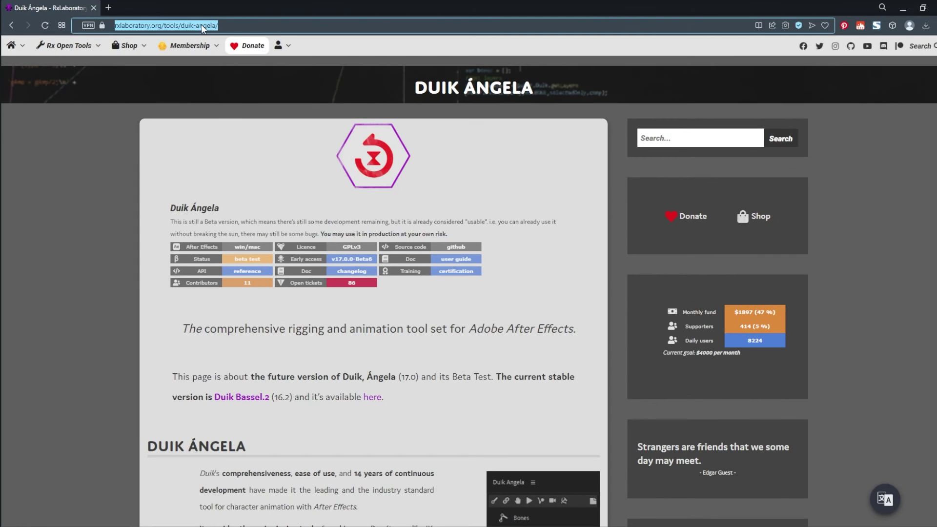
Switch to the browser and look through the Duik Ángela page, including its beta download options.
{"action": "scroll", "coordinate": [590, 261], "scroll_direction": "down", "scroll_amount": 8}
{"action": "scroll", "coordinate": [485, 278], "scroll_direction": "down", "scroll_amount": 9}
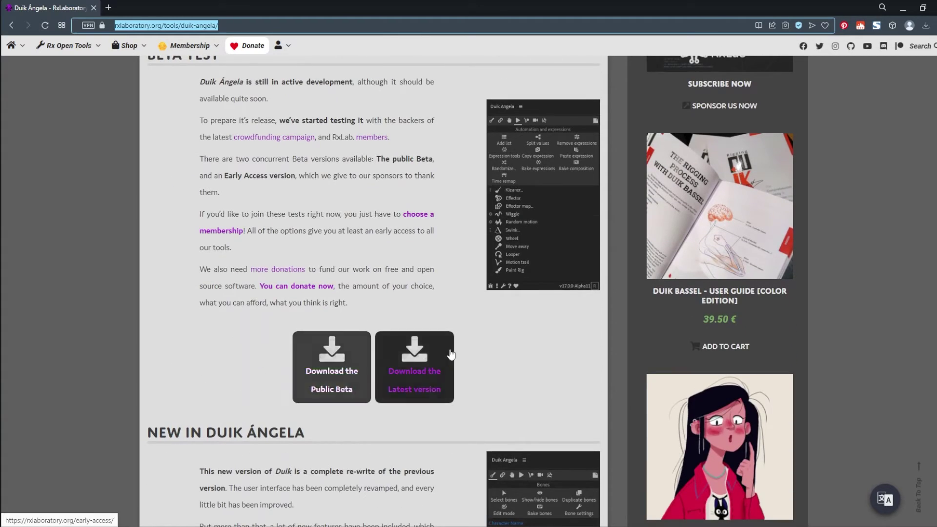
{"action": "scroll", "coordinate": [635, 312], "scroll_direction": "up", "scroll_amount": 11}
{"action": "scroll", "coordinate": [636, 312], "scroll_direction": "up", "scroll_amount": 6}
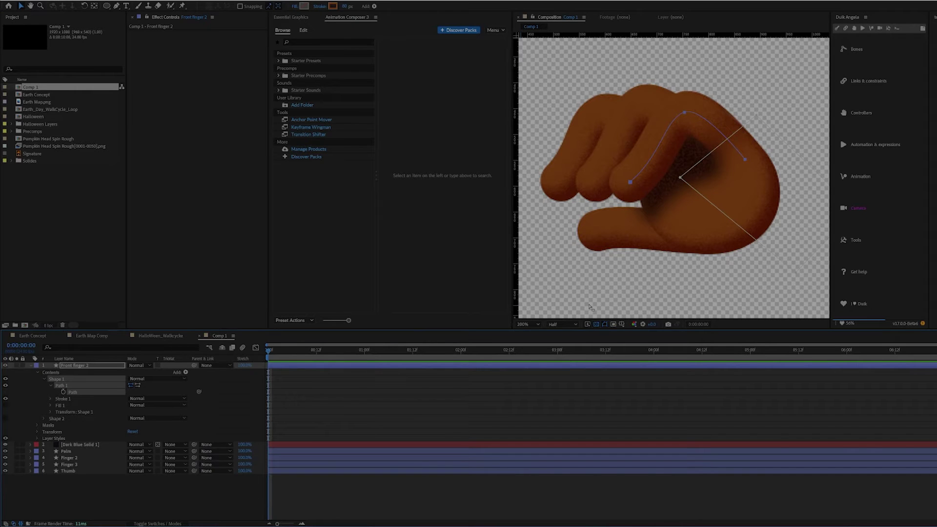
Add Duik pins to the Shape 1 path of the Front finger 2 layer using Links and constraints.
{"action": "left_click", "coordinate": [847, 29]}
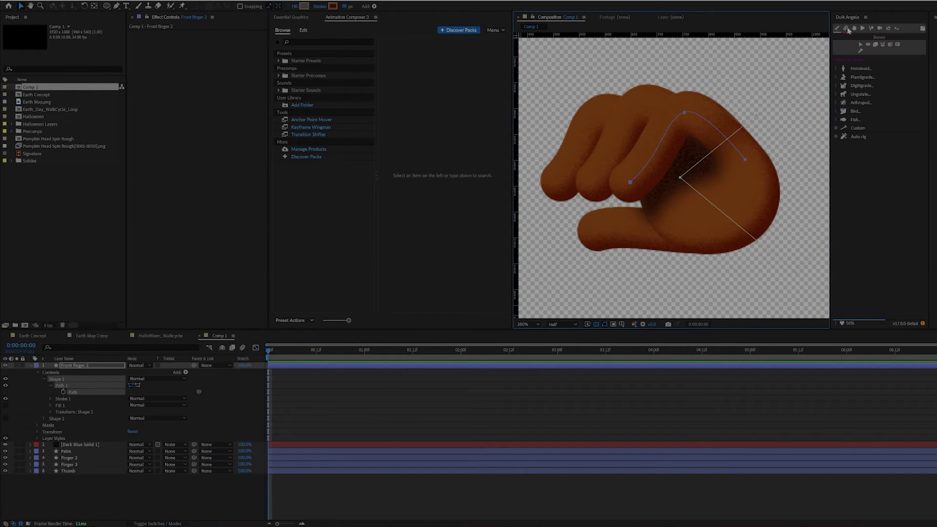
{"action": "left_click", "coordinate": [847, 29]}
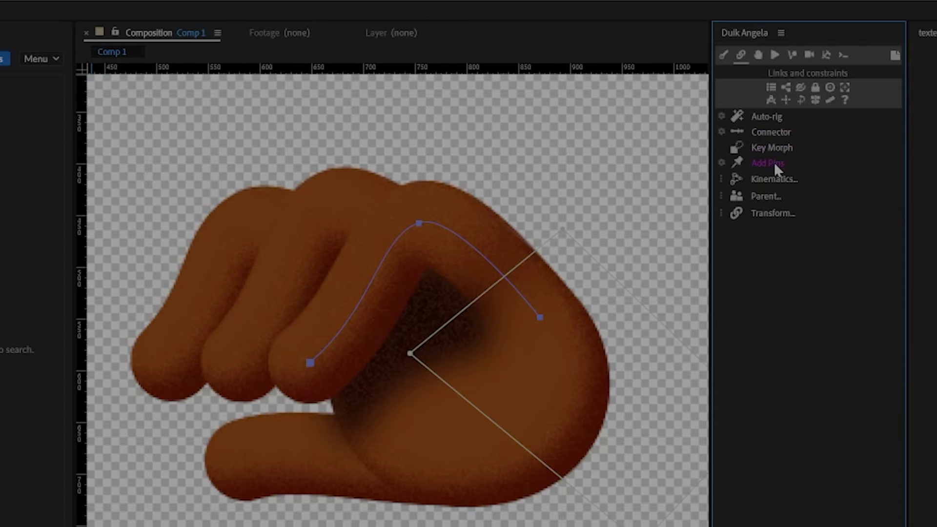
{"action": "left_click", "coordinate": [774, 162]}
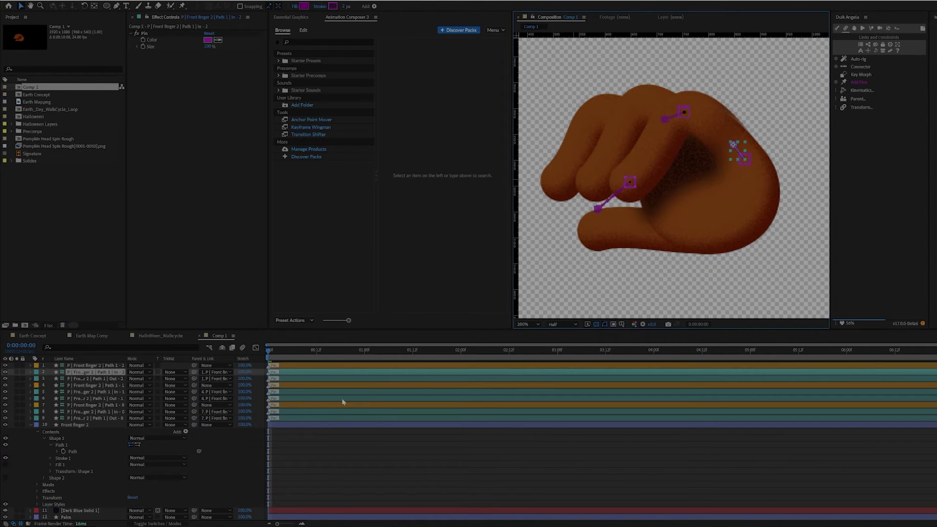
Parent the front finger's Path 1 - 0 pin to Path 1 - 1, and Path 1 - 1 to Path 1 - 2.
{"action": "left_click", "coordinate": [94, 405]}
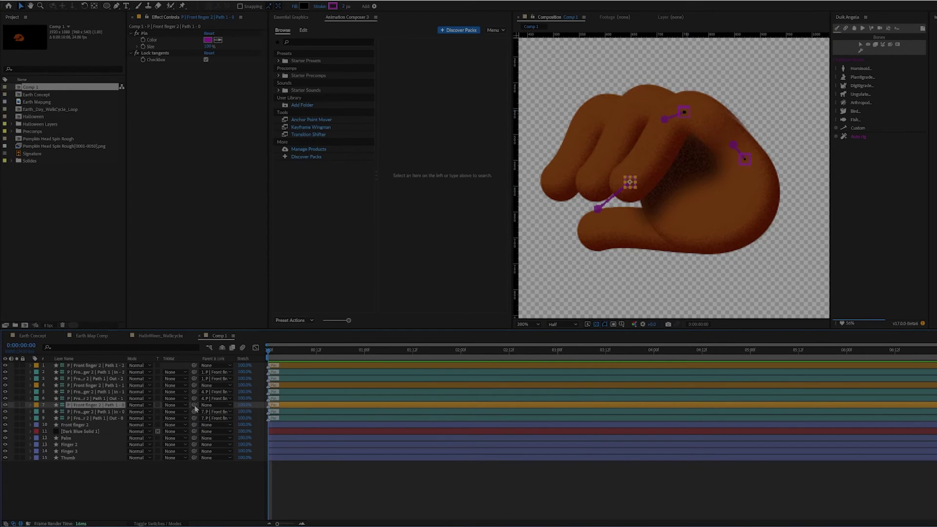
{"action": "left_click_drag", "start_coordinate": [195, 405], "coordinate": [83, 389]}
{"action": "left_click", "coordinate": [83, 385]}
{"action": "left_click_drag", "start_coordinate": [181, 388], "coordinate": [90, 367]}
Set a Rotation keyframe at the first frame on the front finger's base pin, Path 1 - 2.
{"action": "left_click", "coordinate": [90, 366]}
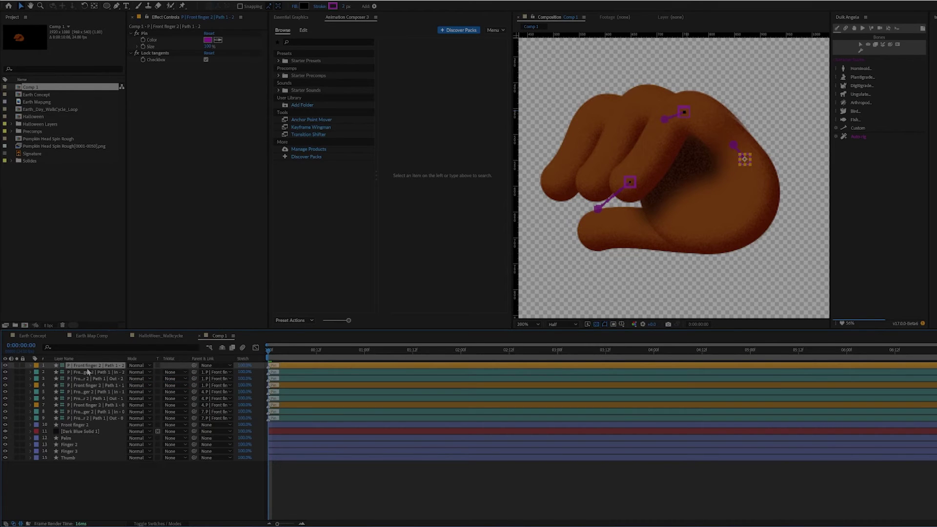
{"action": "key", "text": "r"}
Try to keyframe Rotation at the first frame on the front finger's In - 1 tangent pin.
{"action": "left_click", "coordinate": [93, 399]}
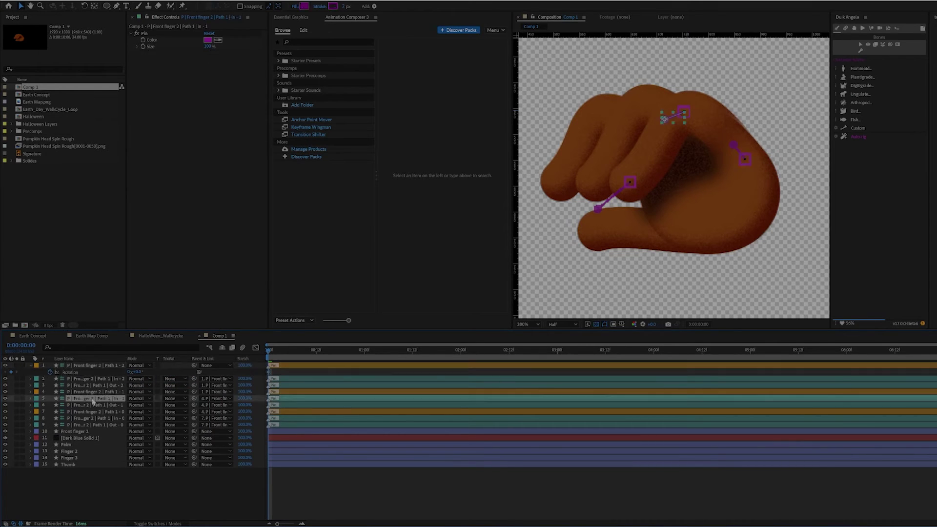
{"action": "key", "text": "r"}
{"action": "left_click", "coordinate": [49, 406]}
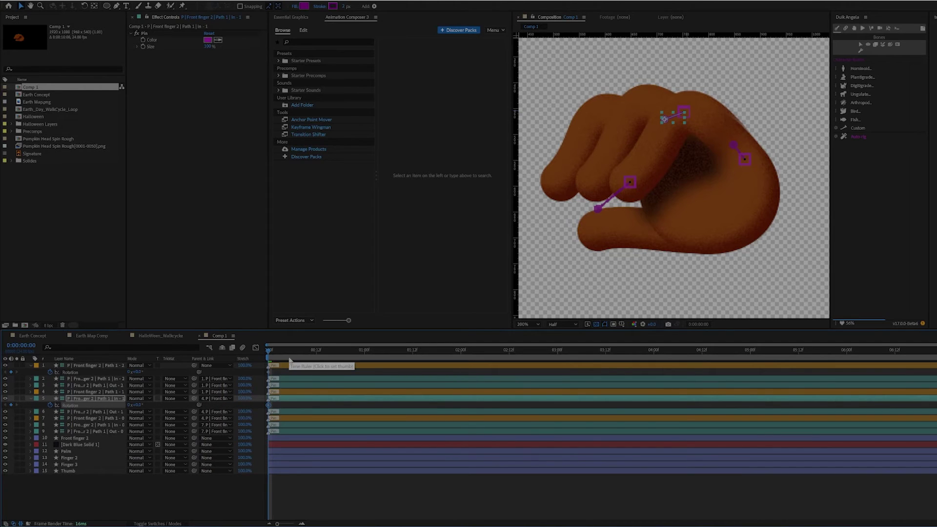
At 0:00:00:20, rotate the front finger's Path 1 - 2 pin by about 7° to raise the finger.
{"action": "key", "text": "space"}
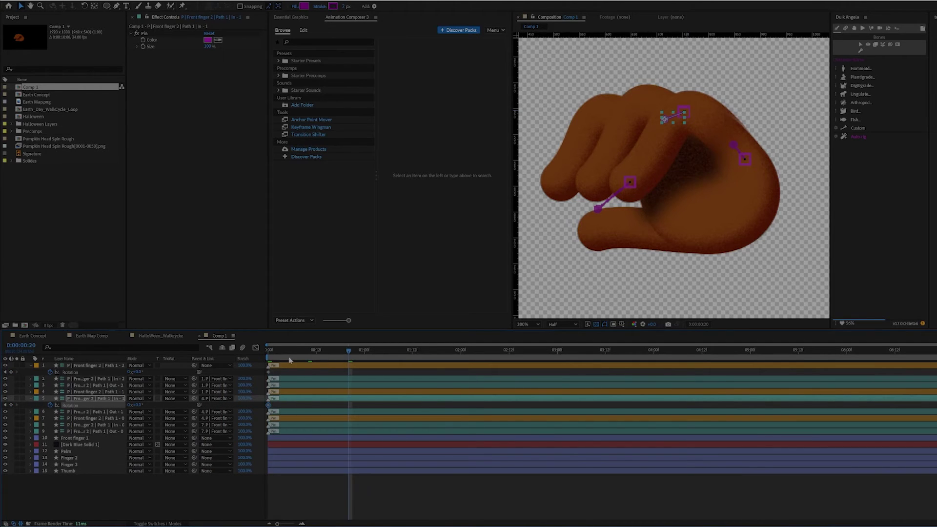
{"action": "left_click", "coordinate": [299, 373]}
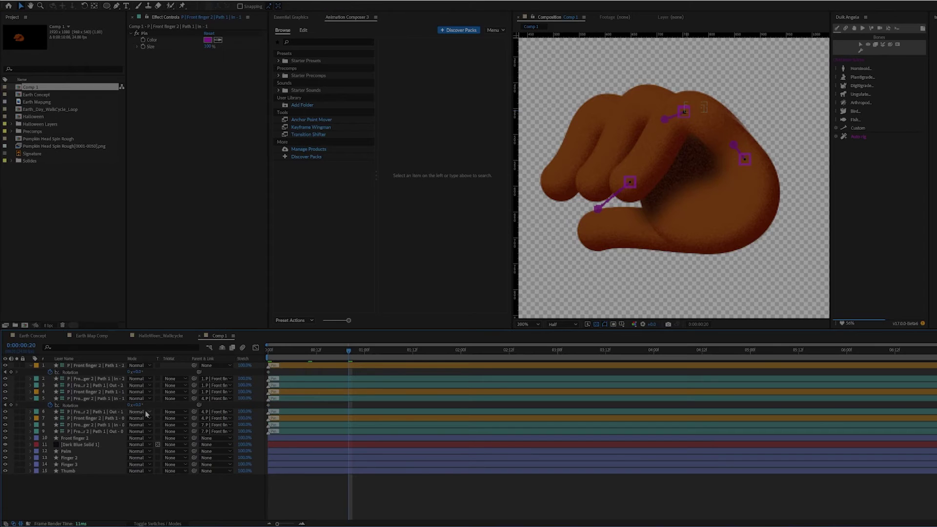
{"action": "left_click", "coordinate": [106, 367]}
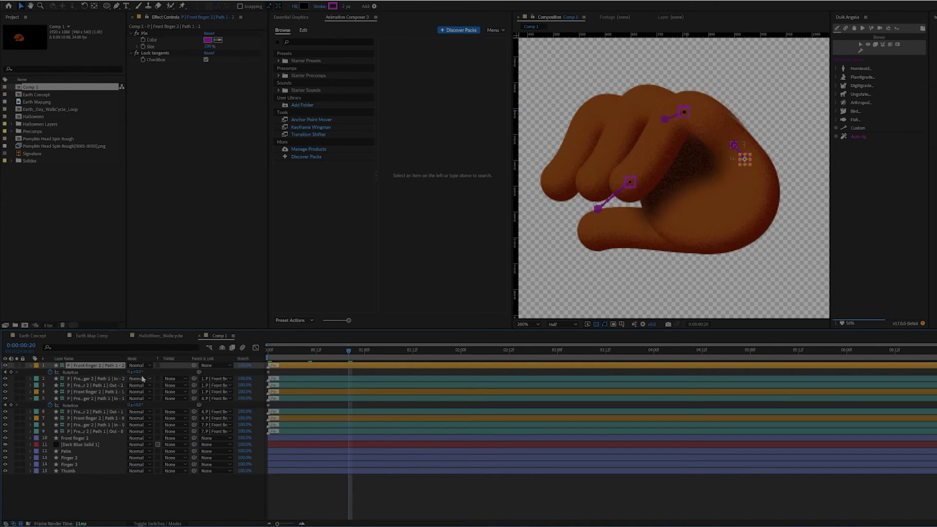
{"action": "left_click_drag", "start_coordinate": [137, 372], "coordinate": [170, 374]}
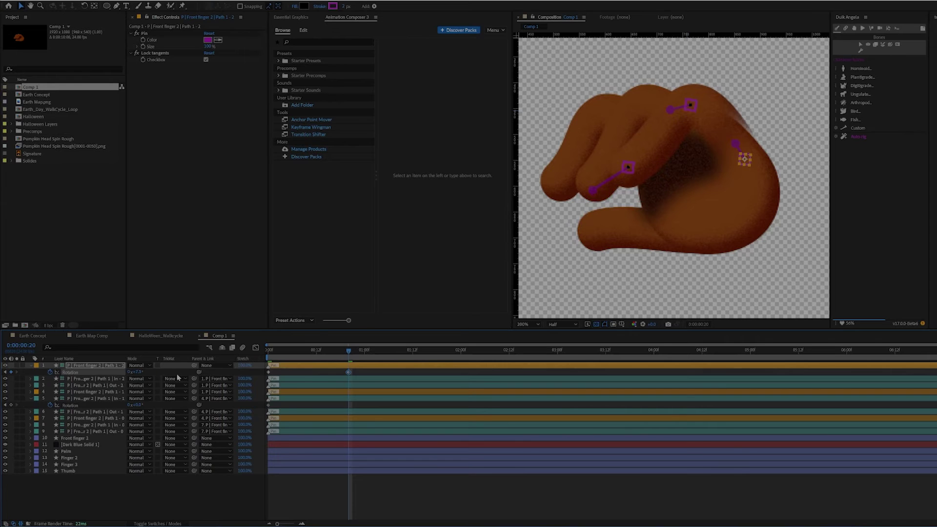
Remove the Rotation keyframing from the In - 1 tangent pin and add a Rotation keyframe to the Path 1 - 1 pin instead.
{"action": "left_click", "coordinate": [50, 405]}
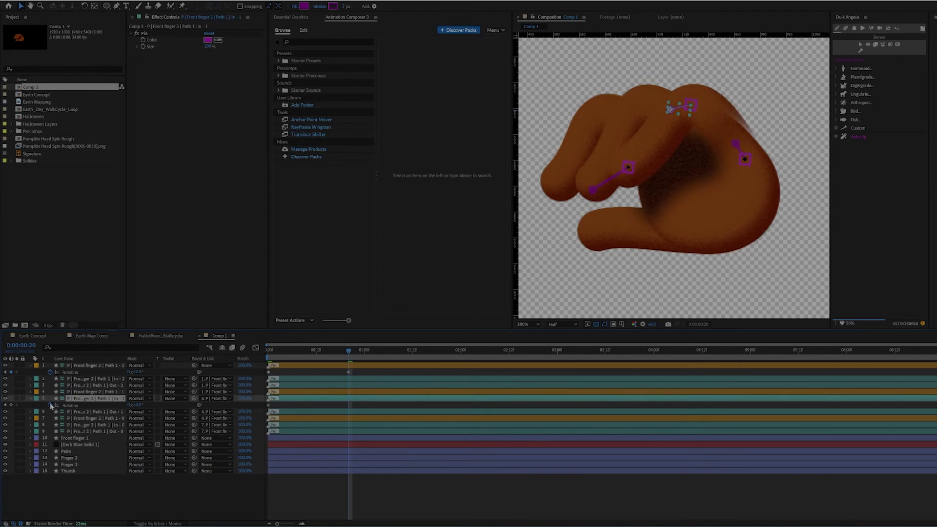
{"action": "left_click", "coordinate": [31, 398]}
{"action": "left_click", "coordinate": [88, 392]}
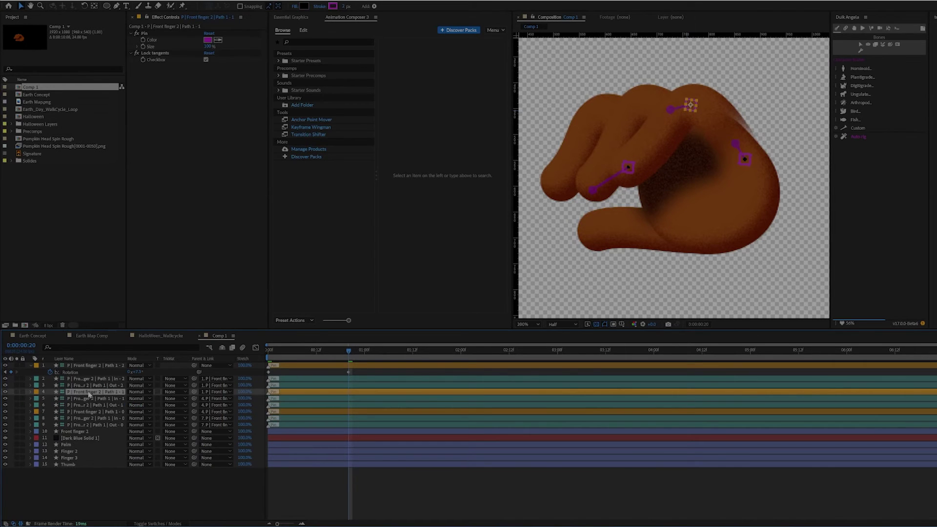
{"action": "key", "text": "alt+shift+r"}
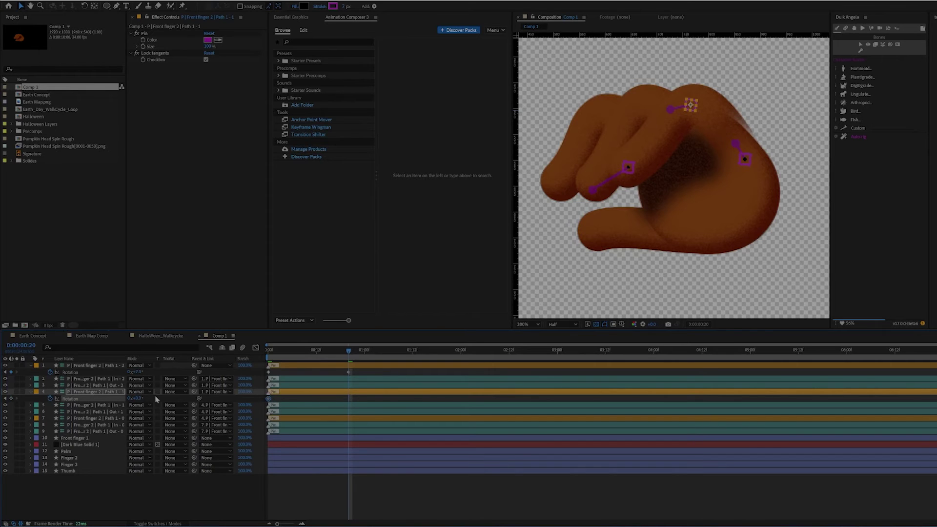
At 0:00:00:20, rotate the front finger's Path 1 - 1 pin to about 12° and delay its Rotation keyframes by two frames.
{"action": "left_click_drag", "start_coordinate": [137, 398], "coordinate": [142, 398]}
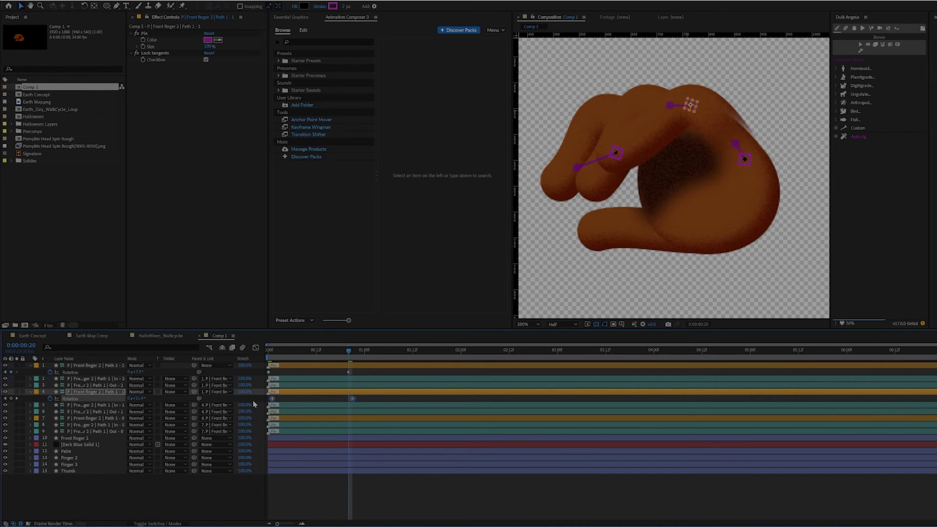
{"action": "key", "text": "alt+Right"}
{"action": "key", "text": "space"}
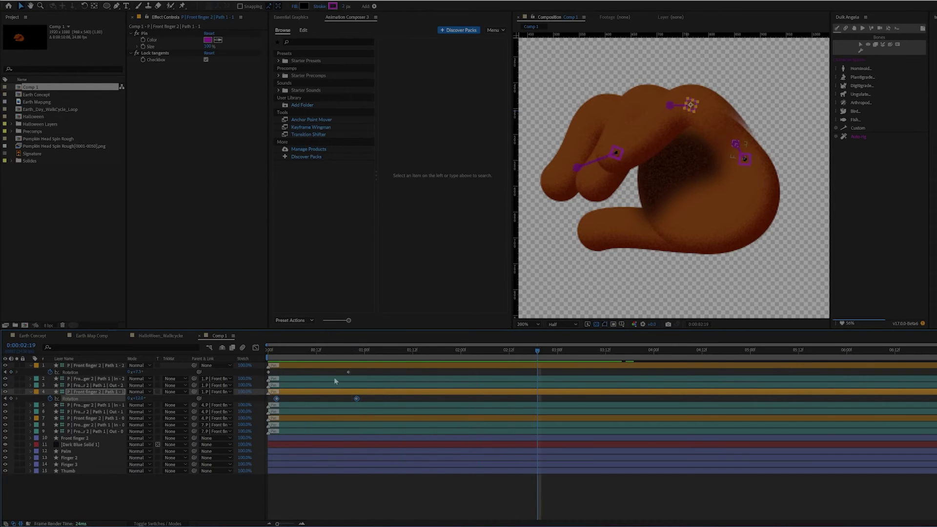
Retime the end Rotation keyframes of the front finger's Path 1 - 2 and Path 1 - 1 pins to frames 15 and 17, and preview.
{"action": "left_click_drag", "start_coordinate": [335, 369], "coordinate": [372, 402]}
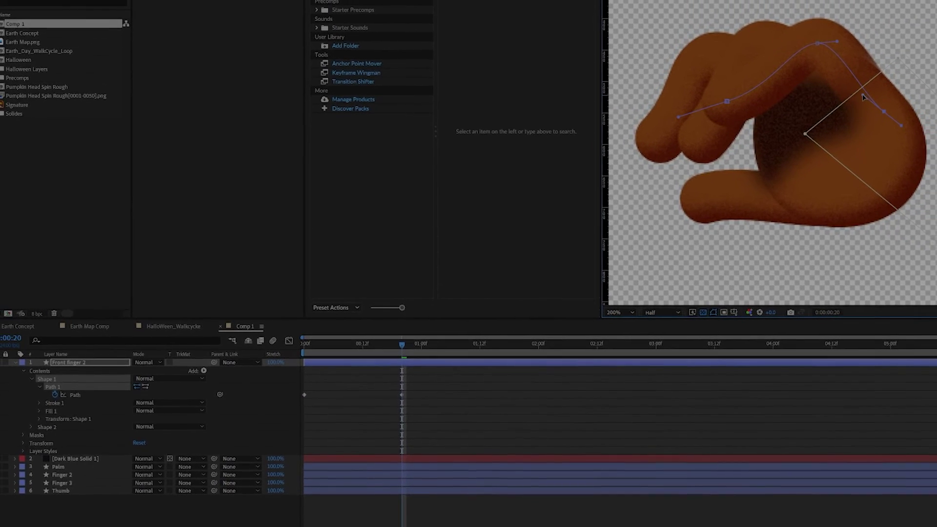
{"action": "left_click", "coordinate": [432, 393]}
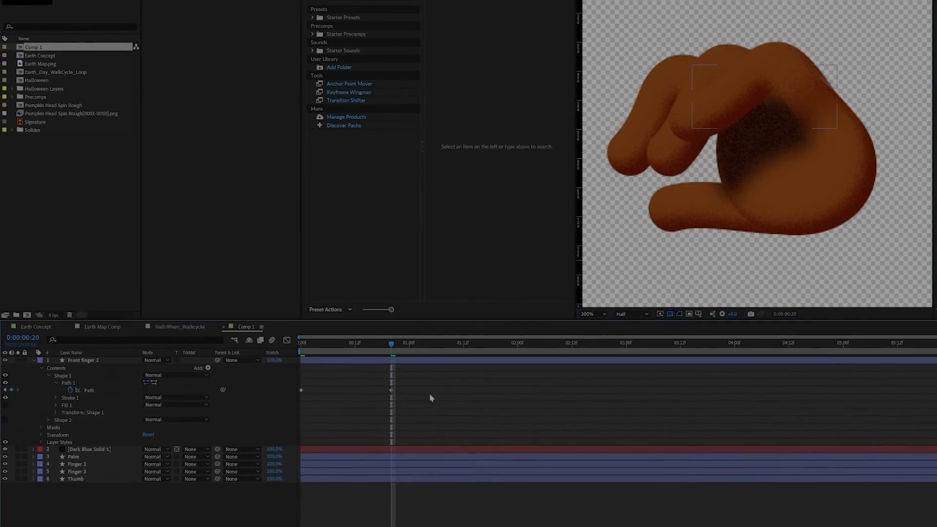
{"action": "left_click_drag", "start_coordinate": [393, 344], "coordinate": [281, 346]}
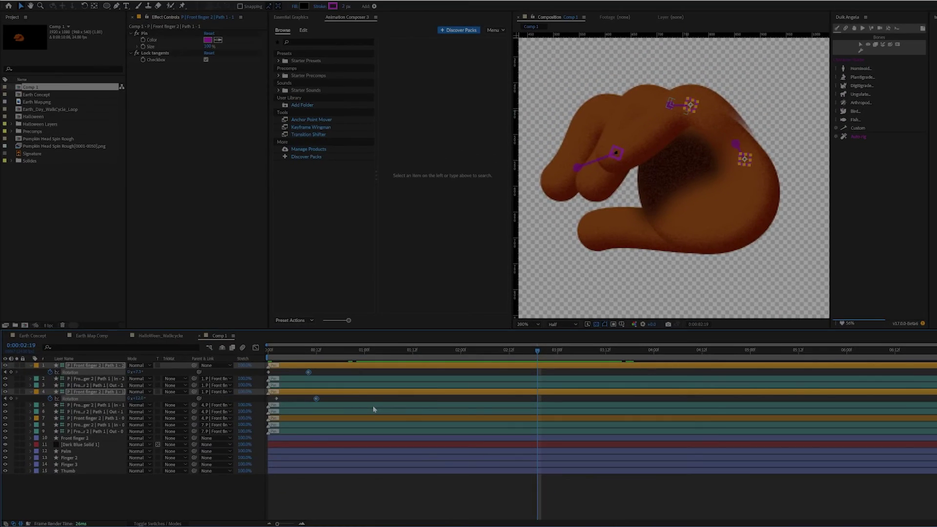
{"action": "key", "text": "alt+Right"}
{"action": "key", "text": "alt+Right"}
{"action": "key", "text": "alt+Right"}
{"action": "key", "text": "alt+Right"}
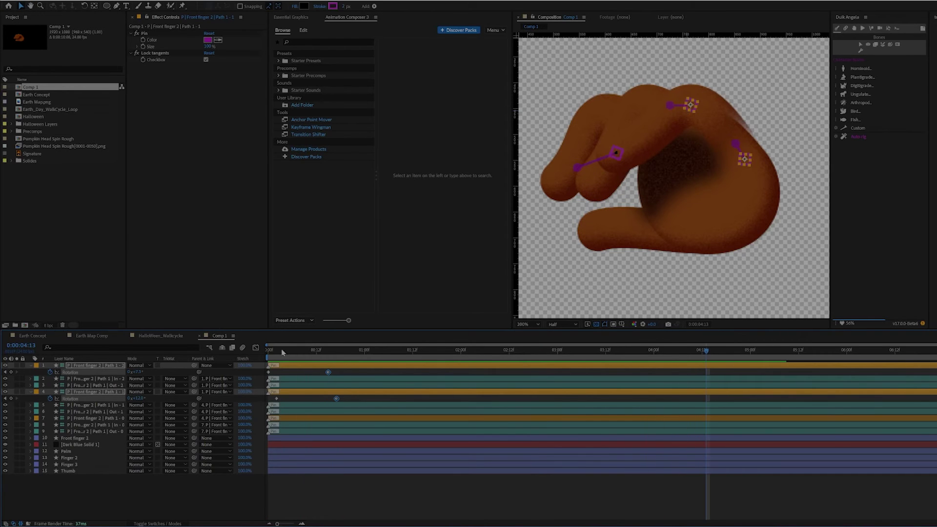
{"action": "key", "text": "space"}
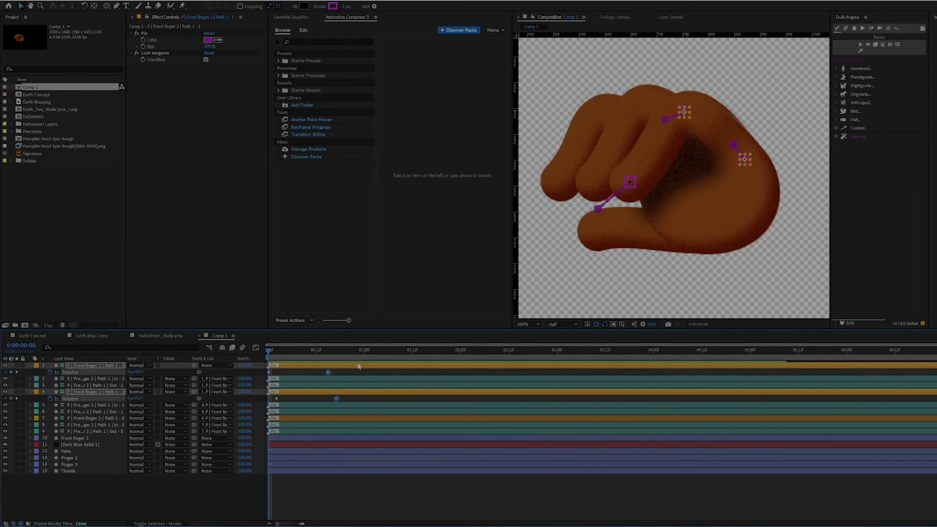
Mark the front finger's tangent pins, its Path 1 - 0 pin and the Front finger 2 layer as shy, and hide shy layers.
{"action": "left_click", "coordinate": [81, 430]}
{"action": "left_click", "coordinate": [85, 425], "text": "shift"}
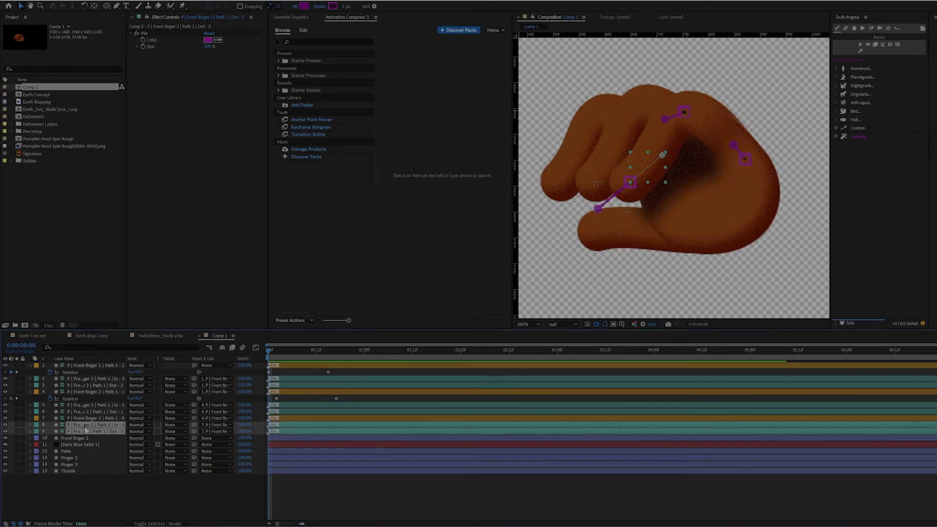
{"action": "left_click", "coordinate": [90, 418], "text": "shift"}
{"action": "left_click", "coordinate": [90, 411], "text": "shift"}
{"action": "left_click", "coordinate": [90, 405], "text": "shift"}
{"action": "left_click", "coordinate": [93, 385], "text": "ctrl"}
{"action": "left_click", "coordinate": [112, 378], "text": "ctrl"}
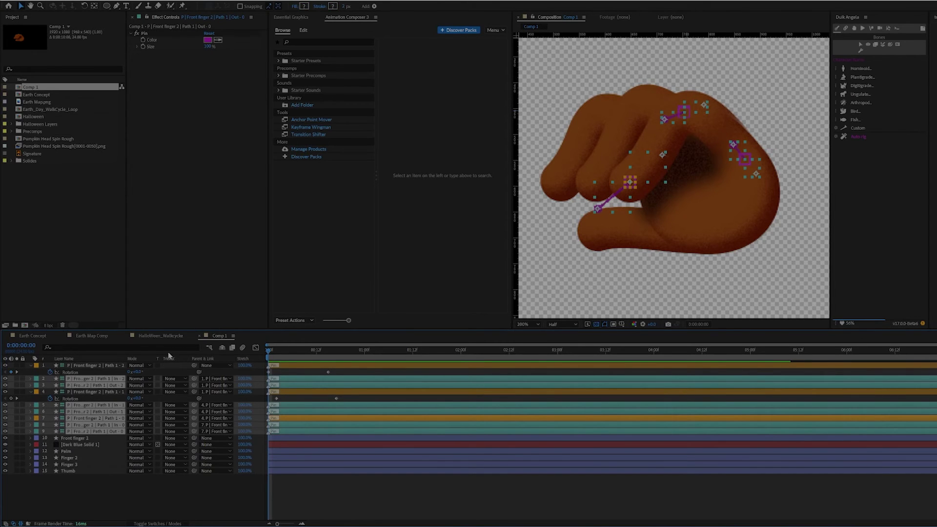
{"action": "left_click", "coordinate": [166, 524]}
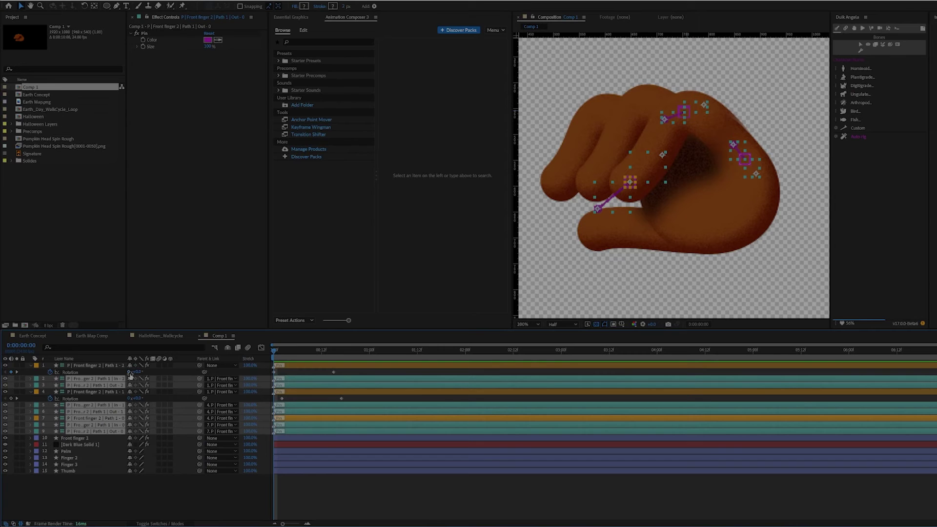
{"action": "left_click", "coordinate": [228, 347]}
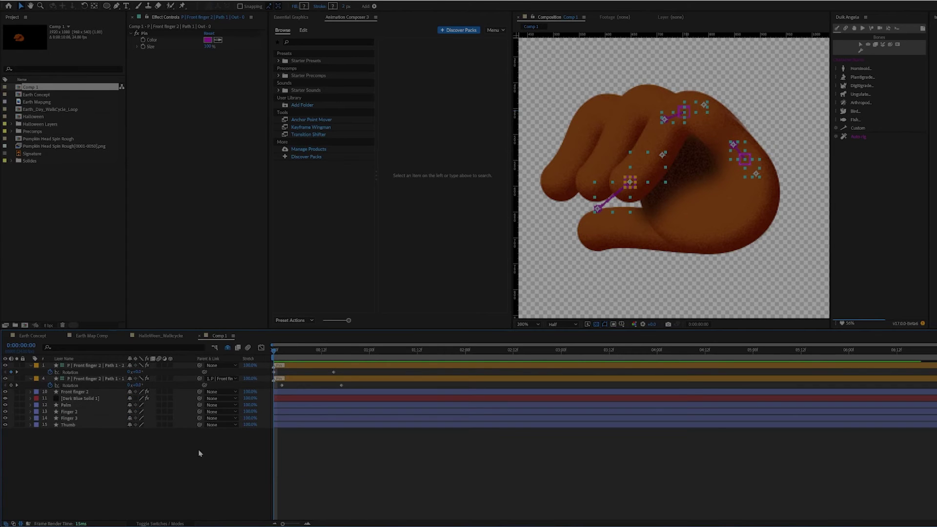
{"action": "left_click", "coordinate": [82, 393]}
{"action": "left_click", "coordinate": [129, 392]}
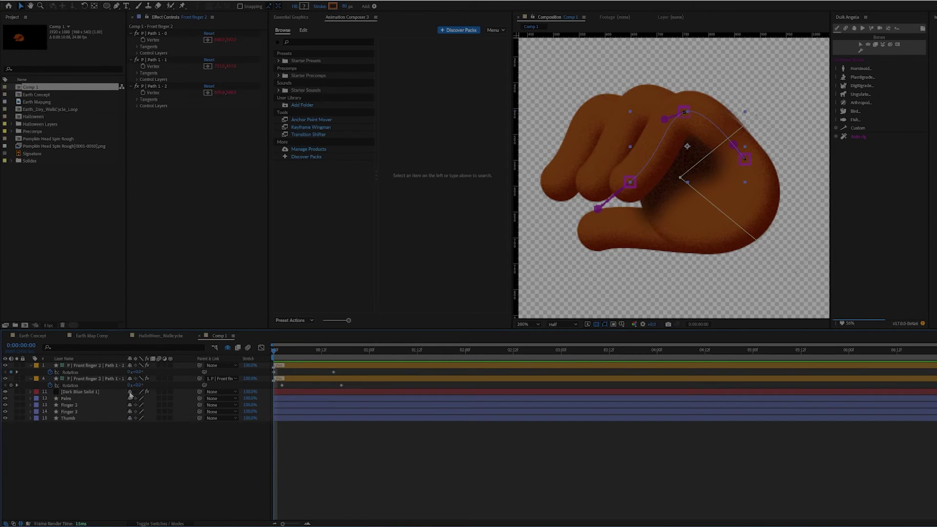
Add Duik pins to the Path property of Path 1 in the Finger 2 layer.
{"action": "left_click", "coordinate": [74, 406]}
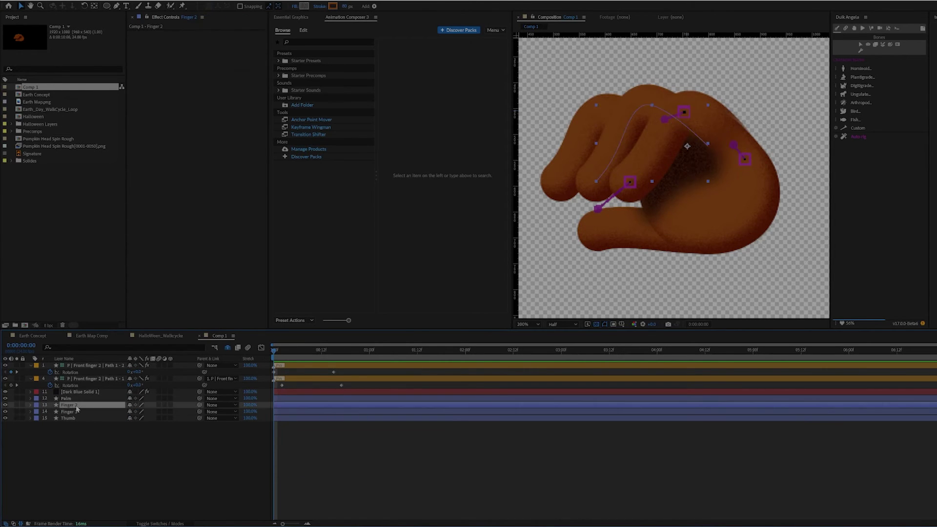
{"action": "left_click", "coordinate": [31, 407]}
{"action": "left_click", "coordinate": [72, 431]}
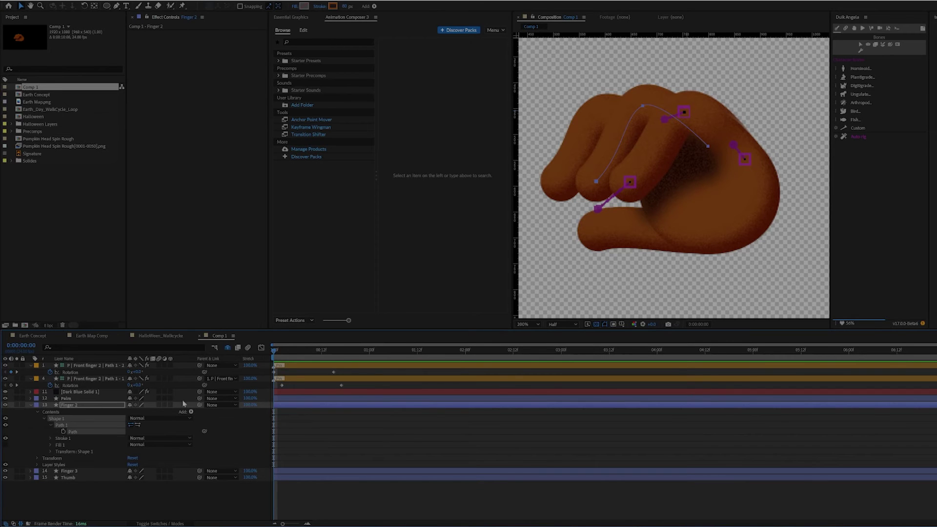
{"action": "left_click", "coordinate": [853, 28]}
{"action": "left_click", "coordinate": [856, 83]}
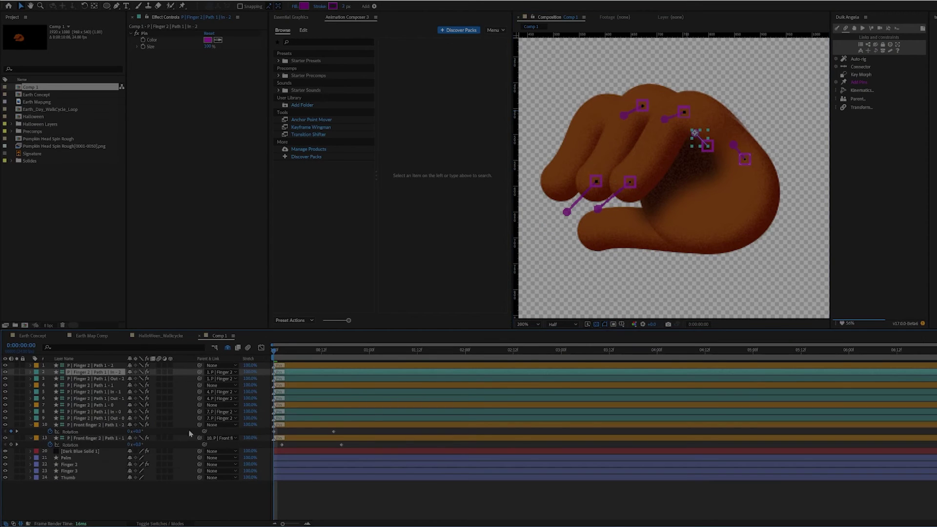
Mark all of Finger 2's In and Out tangent pins as shy so only its main pins stay listed.
{"action": "left_click", "coordinate": [78, 418]}
{"action": "left_click", "coordinate": [129, 418]}
{"action": "left_click", "coordinate": [130, 411]}
{"action": "left_click", "coordinate": [91, 404]}
{"action": "left_click", "coordinate": [95, 398]}
{"action": "left_click", "coordinate": [98, 391]}
{"action": "left_click", "coordinate": [130, 398]}
{"action": "left_click", "coordinate": [130, 391]}
{"action": "left_click", "coordinate": [130, 379]}
{"action": "left_click", "coordinate": [129, 372]}
Set the label colour of Finger 2's three main pins to Peach.
{"action": "left_click", "coordinate": [84, 379]}
{"action": "left_click", "coordinate": [73, 365], "text": "shift"}
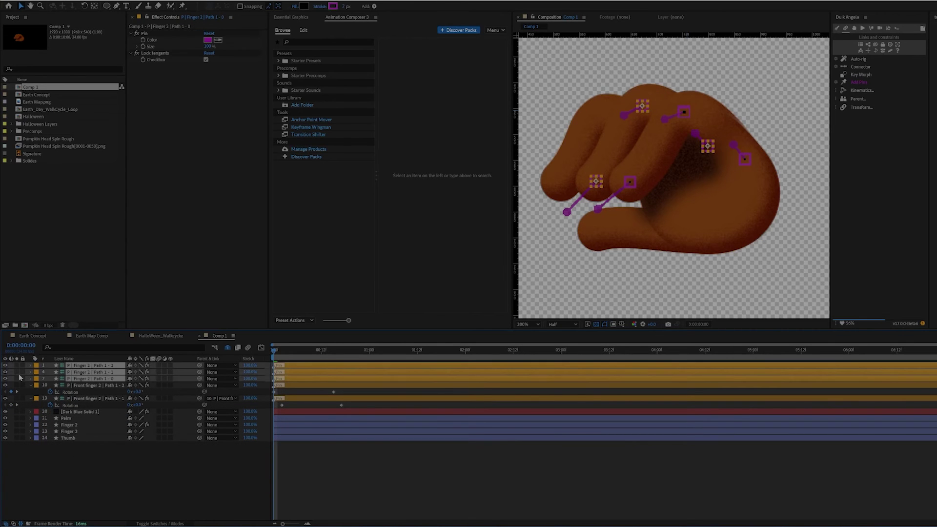
{"action": "left_click", "coordinate": [35, 372]}
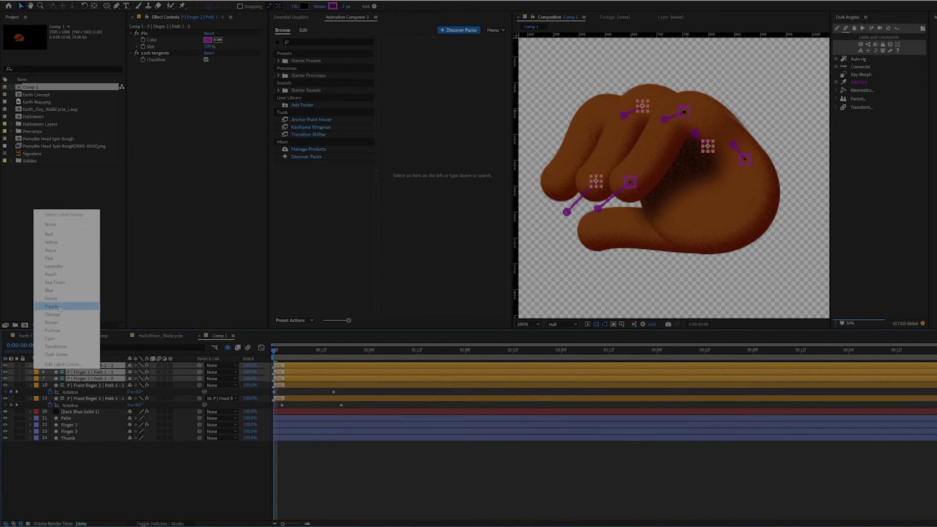
{"action": "left_click", "coordinate": [58, 274]}
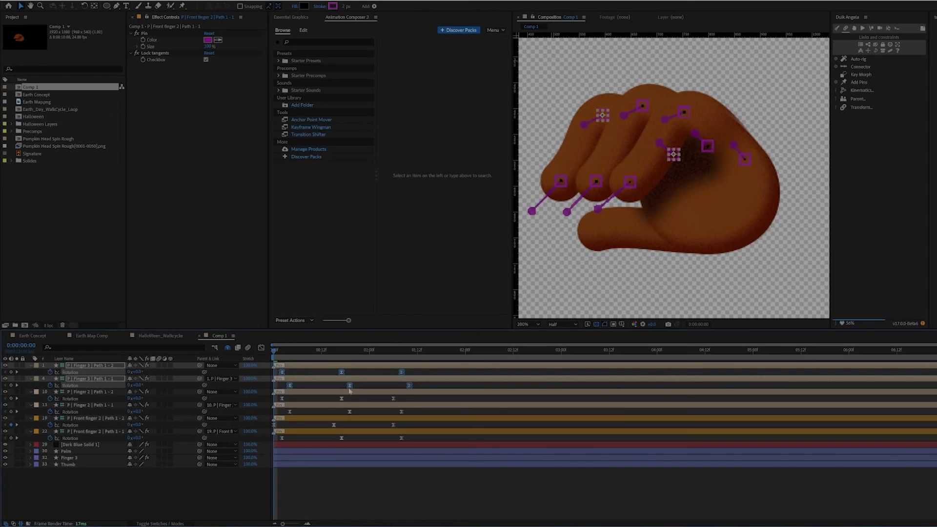
Preview the animation of all three fingers and end the work area at about 0:00:01:10.
{"action": "key", "text": "ctrl+shift+a"}
{"action": "key", "text": "space"}
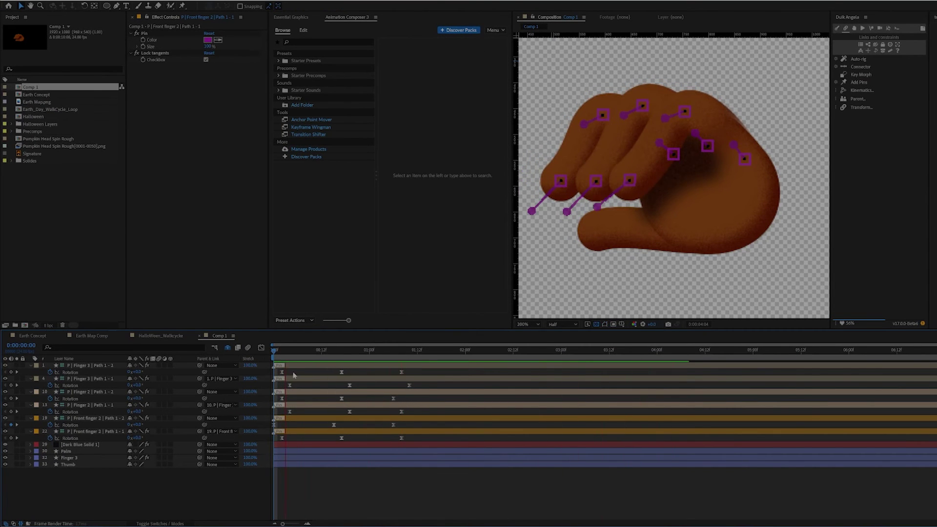
{"action": "left_click", "coordinate": [409, 355]}
At 0:00:00:15, reshape the upper curve of the Palm's Shape 2 path near the front finger's base.
{"action": "left_click", "coordinate": [82, 452]}
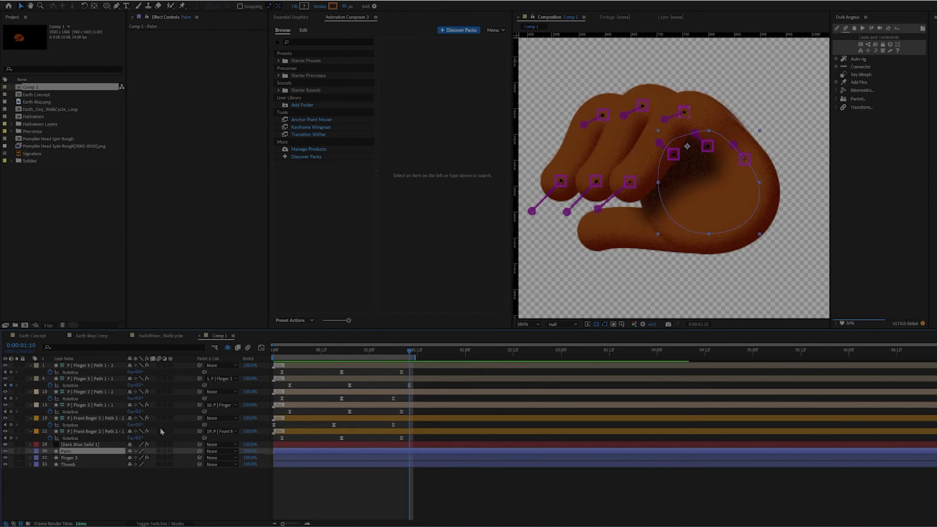
{"action": "left_click_drag", "start_coordinate": [408, 352], "coordinate": [335, 362]}
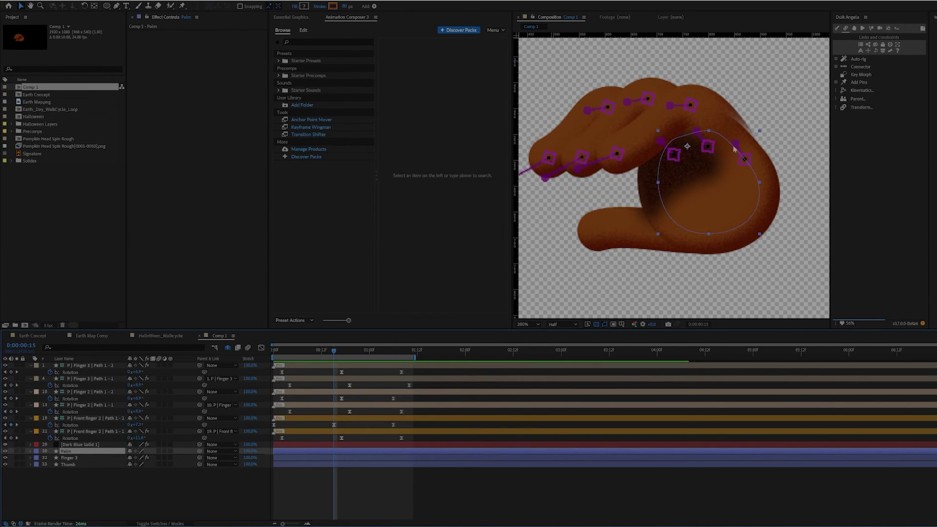
{"action": "scroll", "coordinate": [734, 148], "scroll_direction": "up", "scroll_amount": 2}
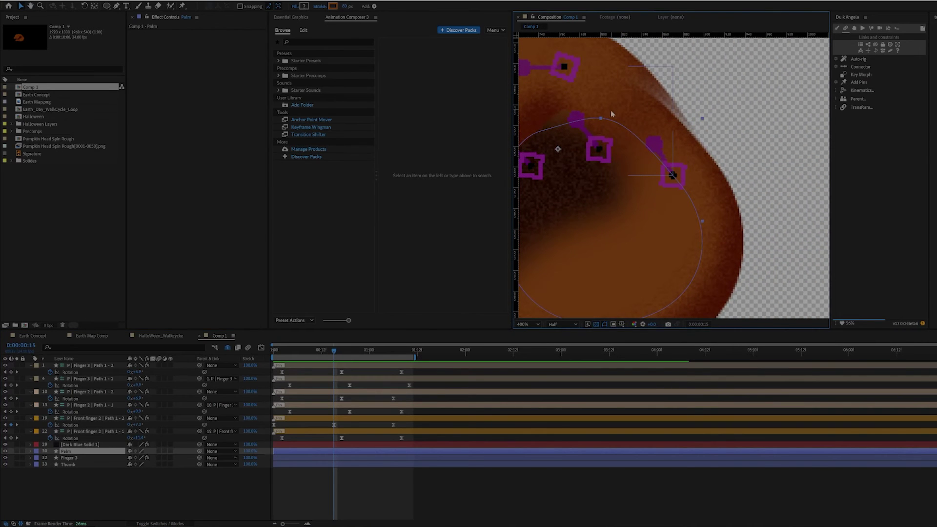
{"action": "left_click", "coordinate": [610, 116]}
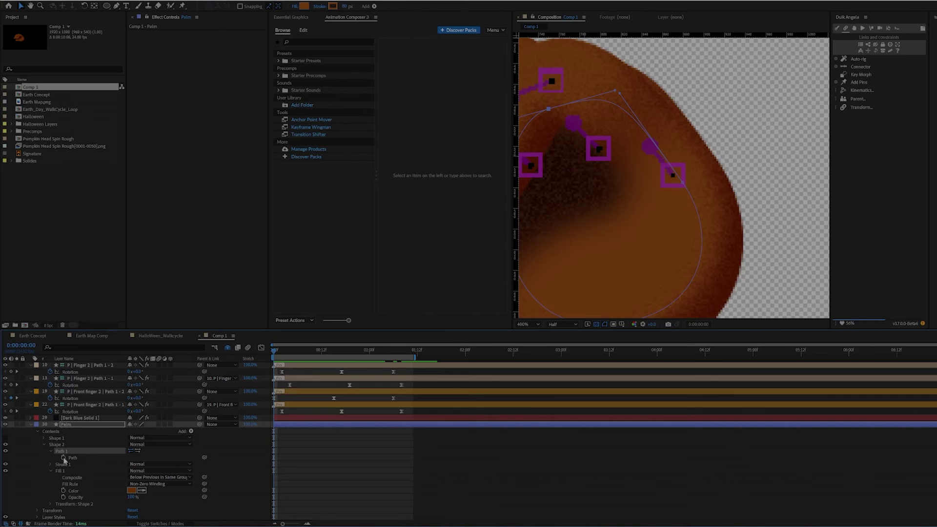
Add a Path keyframe to the Palm's Shape 2 and place it at 0:00:00:15.
{"action": "left_click", "coordinate": [63, 457]}
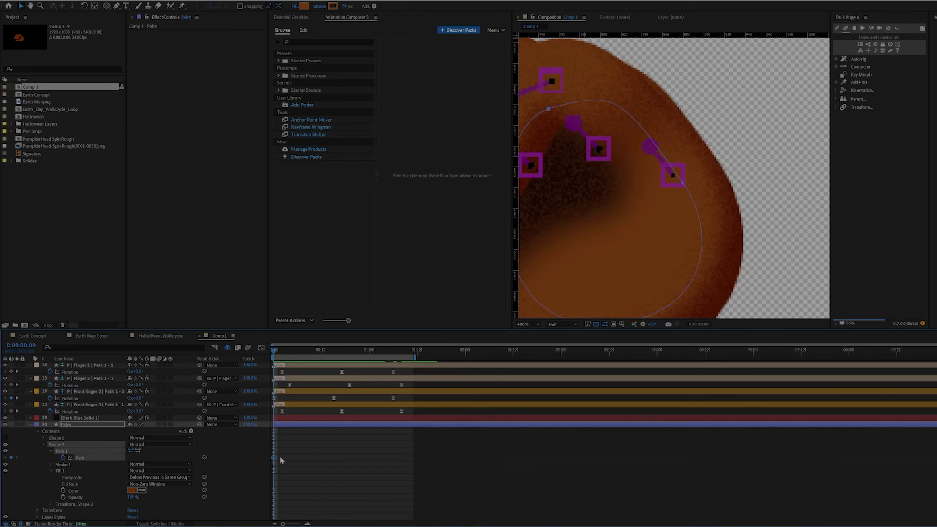
{"action": "left_click_drag", "start_coordinate": [273, 458], "coordinate": [329, 457]}
{"action": "left_click", "coordinate": [334, 350]}
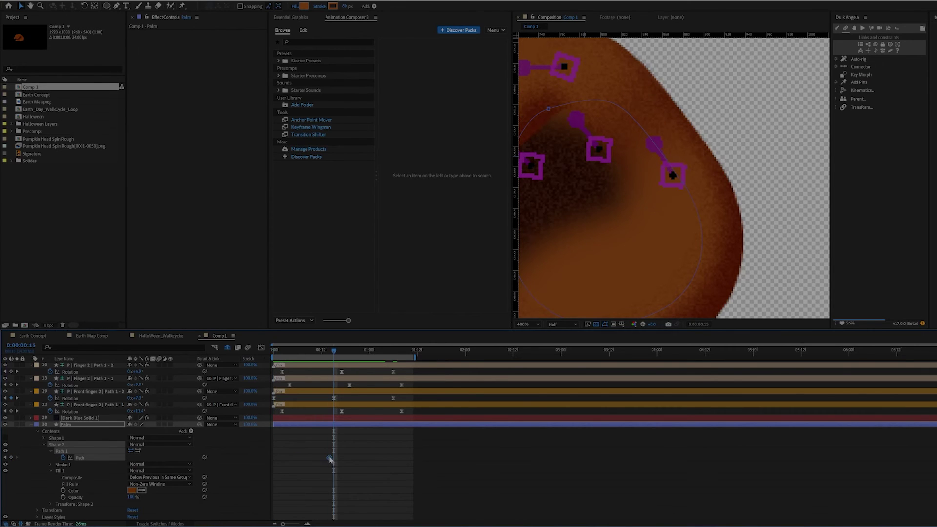
{"action": "left_click_drag", "start_coordinate": [329, 458], "coordinate": [334, 460]}
At the first frame, lower the upper point and tangent of the Palm's Shape 2 path to smooth the knuckle outline, and preview.
{"action": "left_click_drag", "start_coordinate": [333, 353], "coordinate": [264, 358]}
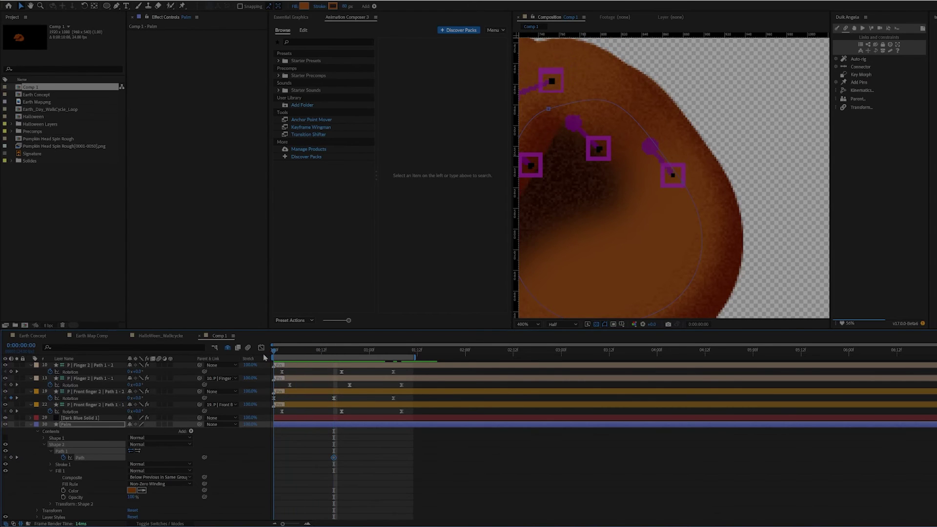
{"action": "left_click", "coordinate": [547, 110]}
{"action": "left_click_drag", "start_coordinate": [540, 113], "coordinate": [532, 117]}
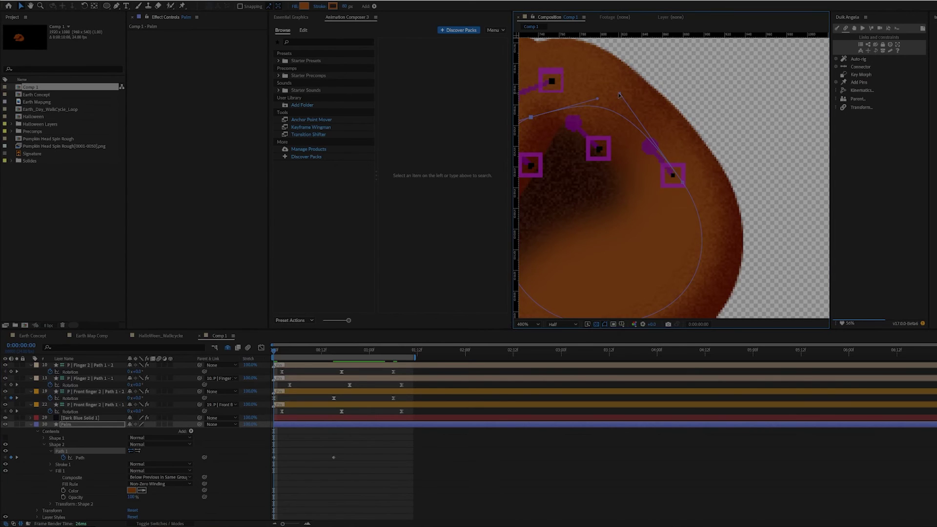
{"action": "left_click_drag", "start_coordinate": [619, 94], "coordinate": [618, 100]}
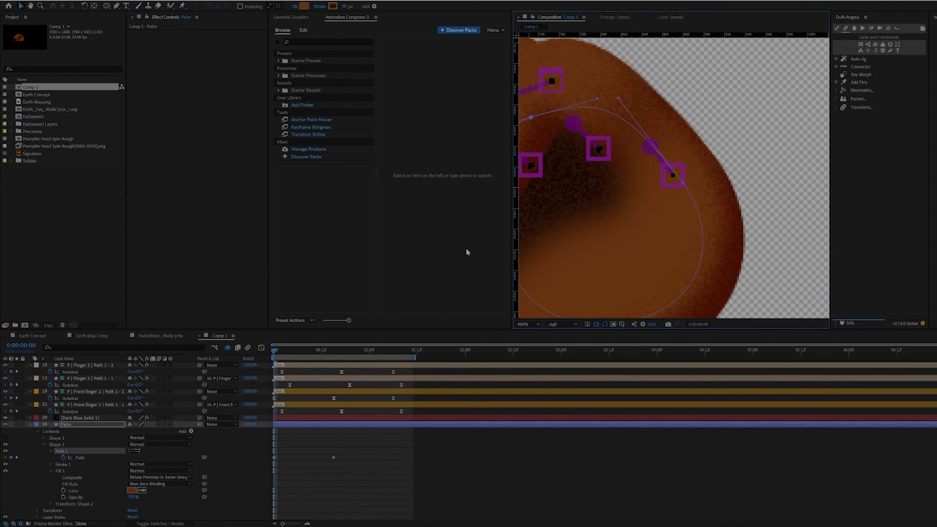
{"action": "key", "text": "space"}
{"action": "key", "text": "space"}
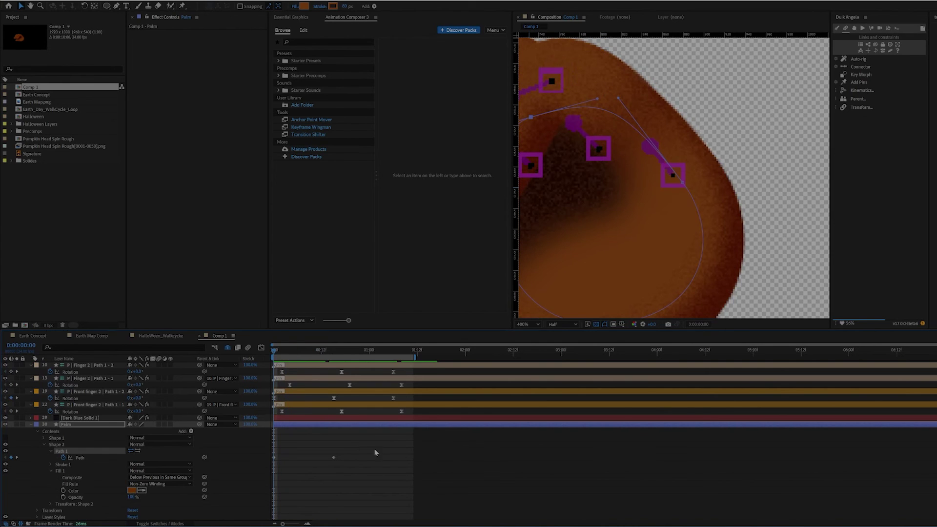
Start a Duik Connector for the Palm's path animation, picking the Rotation of the front finger's Path 1 - 2 pin as its control.
{"action": "left_click_drag", "start_coordinate": [369, 453], "coordinate": [248, 468]}
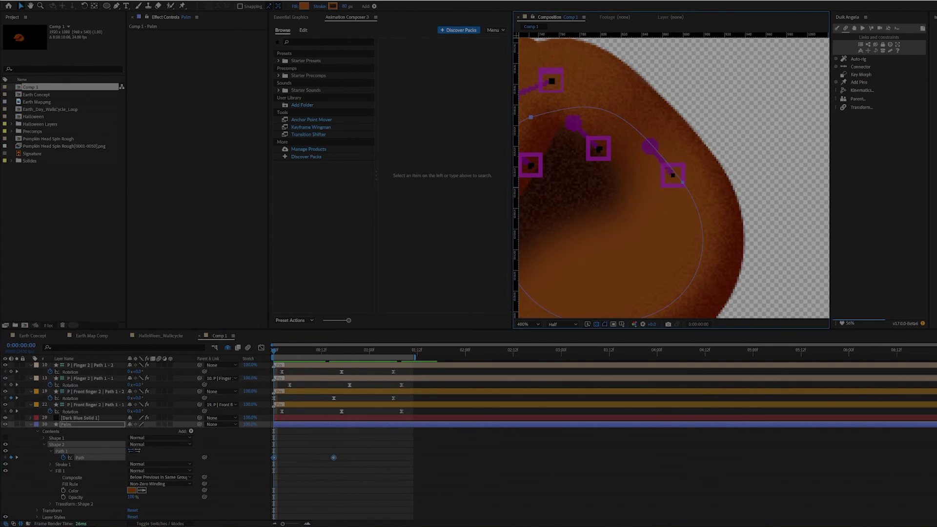
{"action": "left_click", "coordinate": [836, 68]}
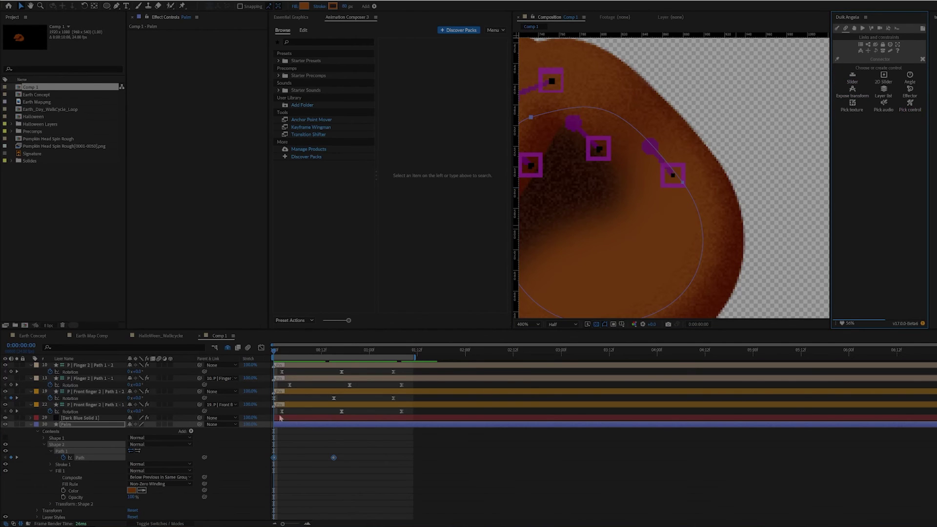
{"action": "left_click", "coordinate": [87, 412]}
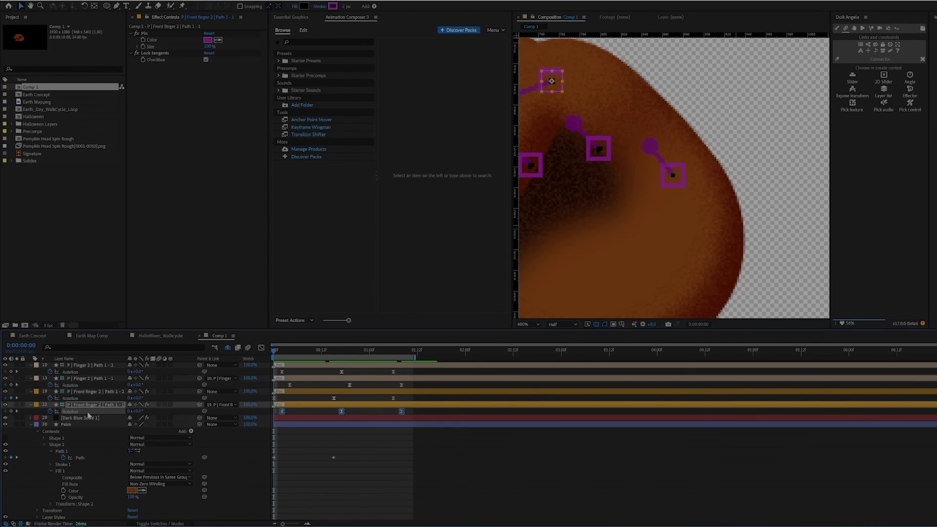
{"action": "left_click", "coordinate": [94, 398]}
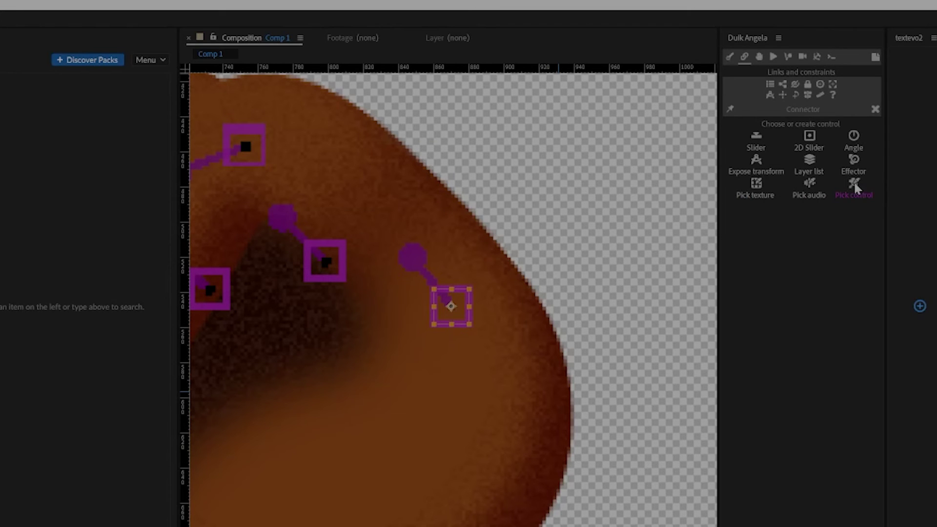
{"action": "left_click", "coordinate": [909, 101]}
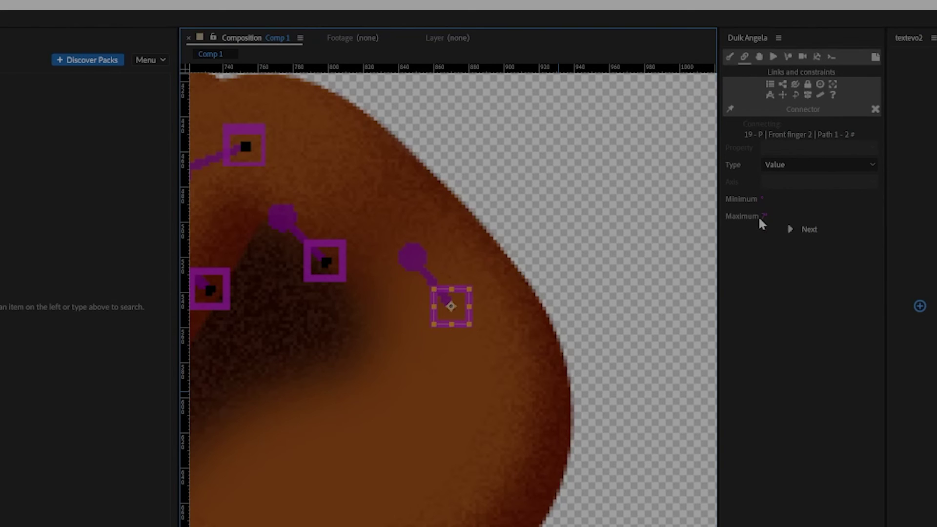
{"action": "left_click", "coordinate": [790, 227]}
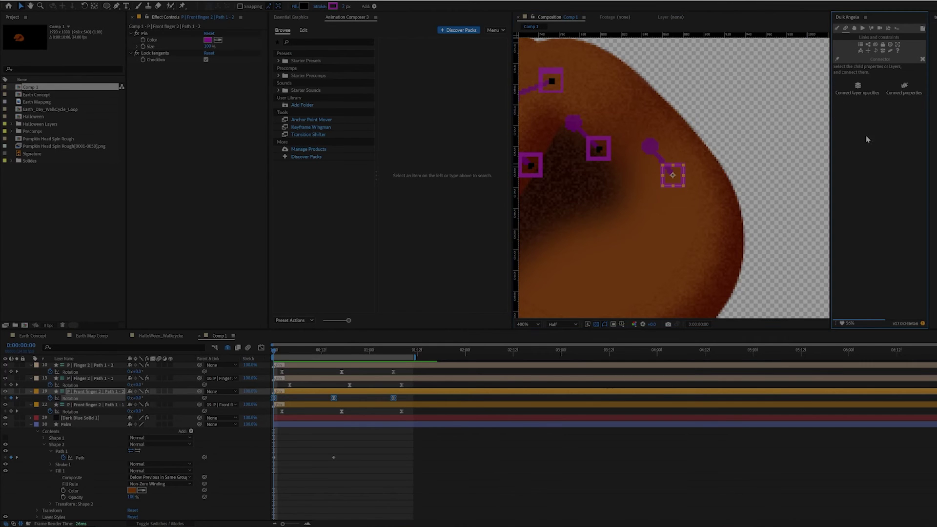
Connect the Palm's animated Shape 2 Path property to the chosen front finger Rotation control.
{"action": "left_click", "coordinate": [333, 457]}
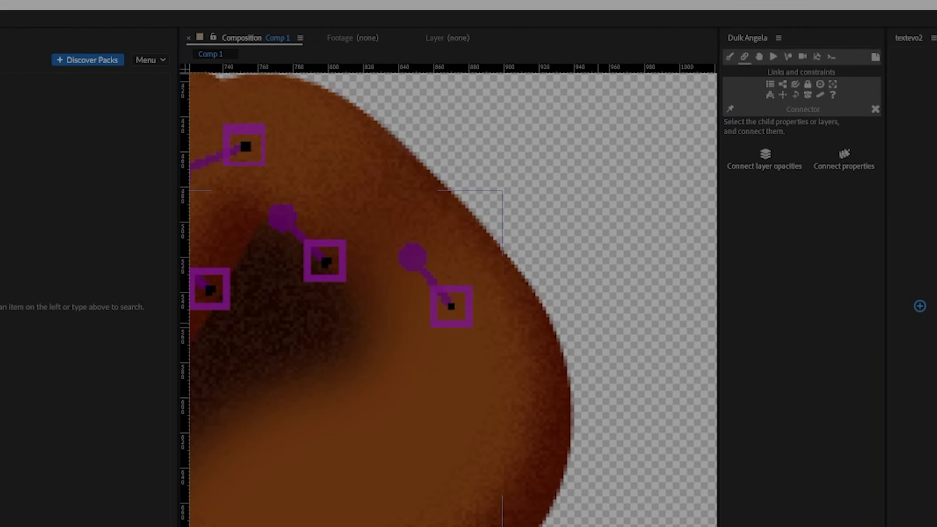
{"action": "left_click", "coordinate": [848, 159]}
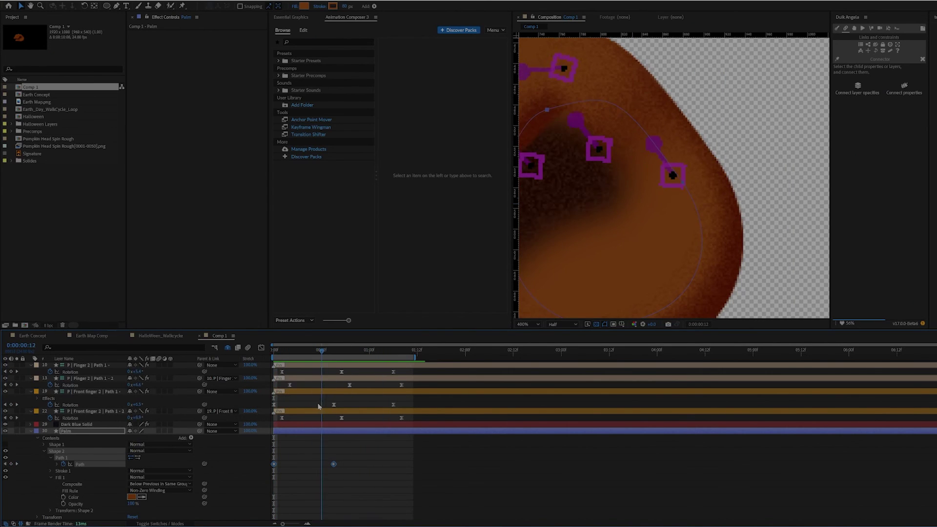
Test the Palm connection by shifting the front finger's connected Rotation keyframes in time, selecting the Palm's Path and previewing the motion.
{"action": "left_click_drag", "start_coordinate": [409, 398], "coordinate": [287, 410]}
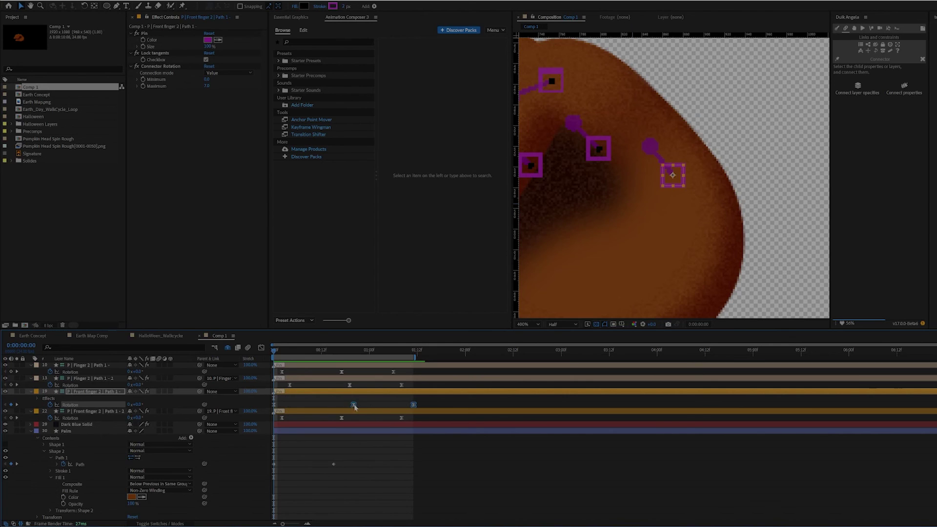
{"action": "left_click_drag", "start_coordinate": [360, 407], "coordinate": [396, 407]}
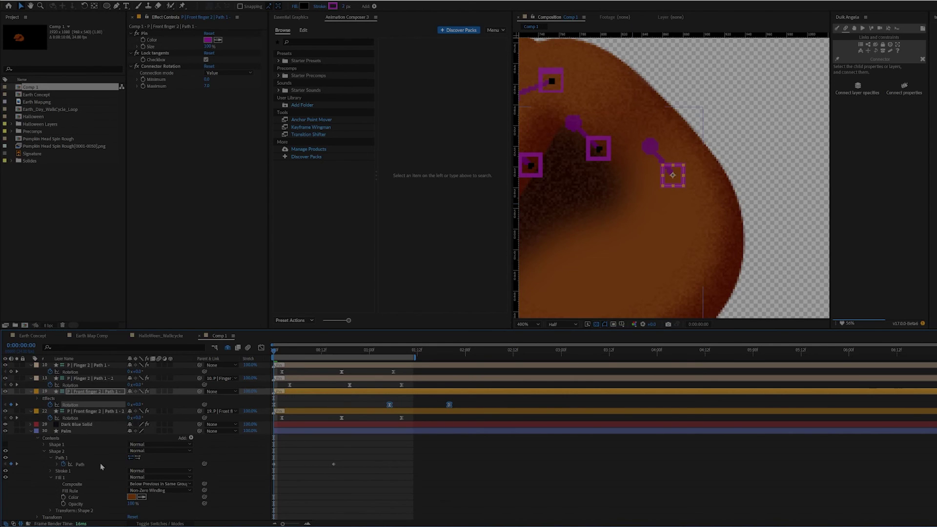
{"action": "left_click", "coordinate": [80, 464]}
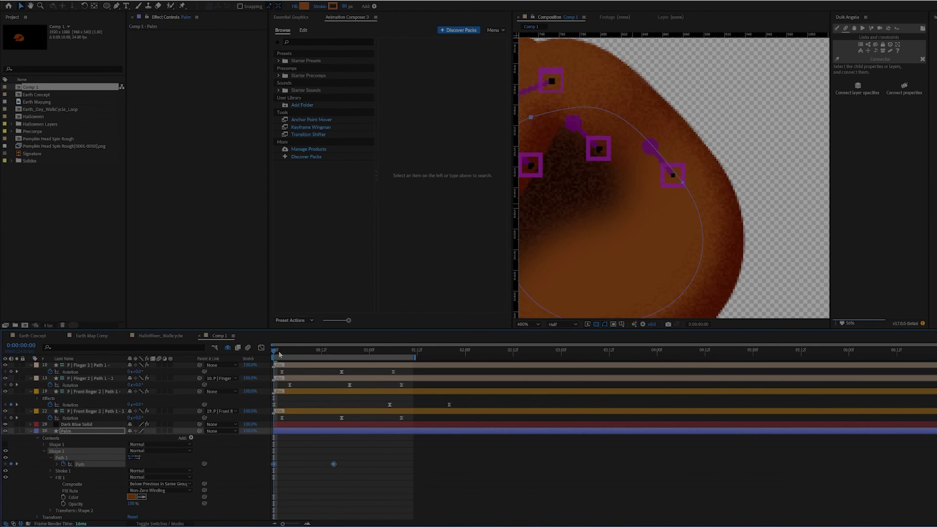
{"action": "left_click_drag", "start_coordinate": [284, 355], "coordinate": [299, 381]}
{"action": "key", "text": "space"}
{"action": "key", "text": "space"}
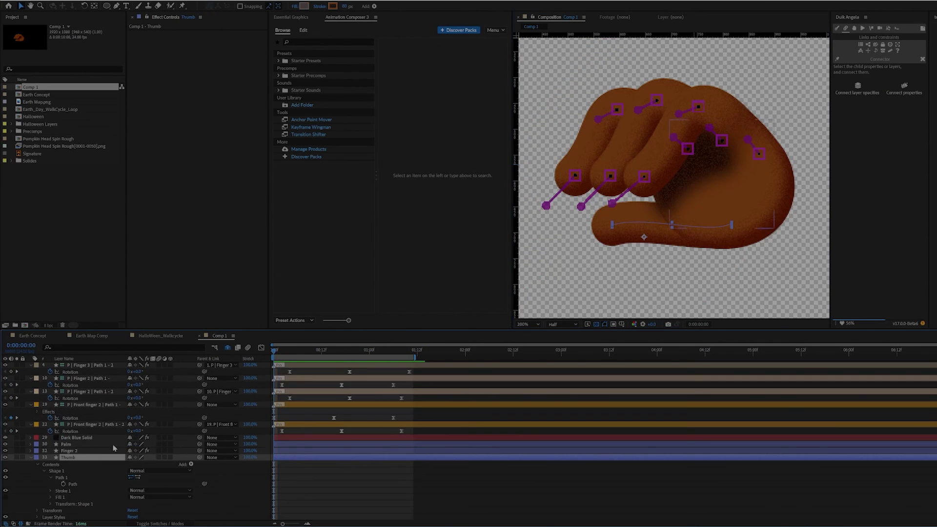
Add Path keyframes to the Thumb's Shape 1 at the first frame and at 0:00:00:15.
{"action": "left_click", "coordinate": [80, 484]}
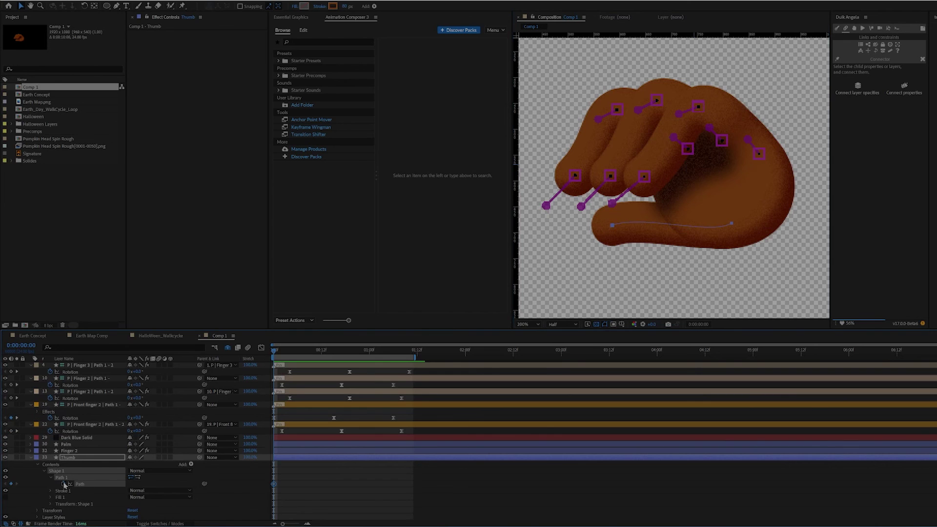
{"action": "left_click_drag", "start_coordinate": [287, 351], "coordinate": [336, 362]}
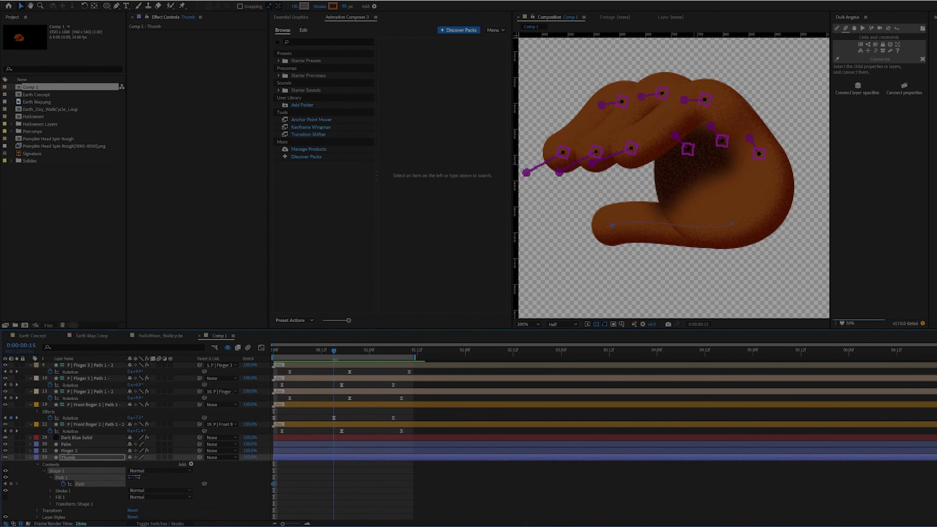
{"action": "left_click", "coordinate": [5, 484]}
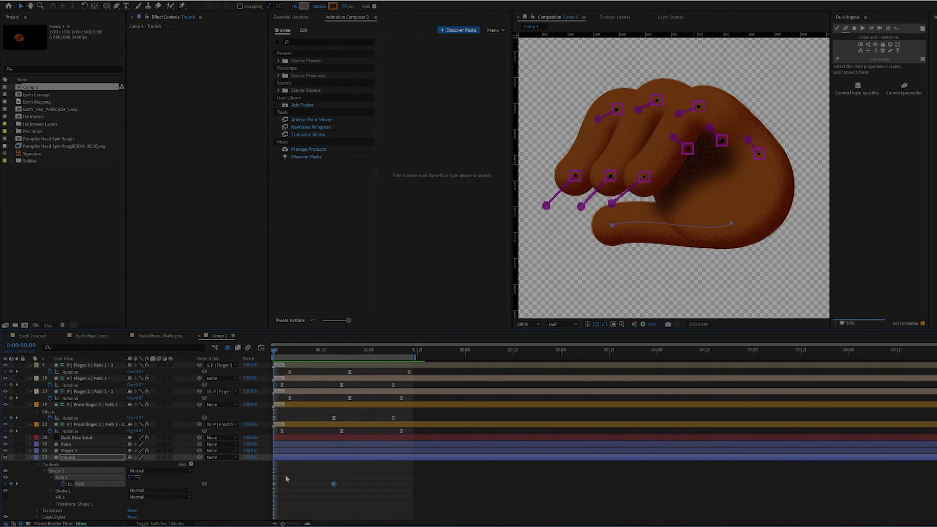
At the first frame, reshape the Thumb's path so its tip tucks up under the curled fingers, and preview.
{"action": "double_click", "coordinate": [731, 224]}
{"action": "left_click_drag", "start_coordinate": [757, 238], "coordinate": [726, 230]}
{"action": "left_click", "coordinate": [391, 476]}
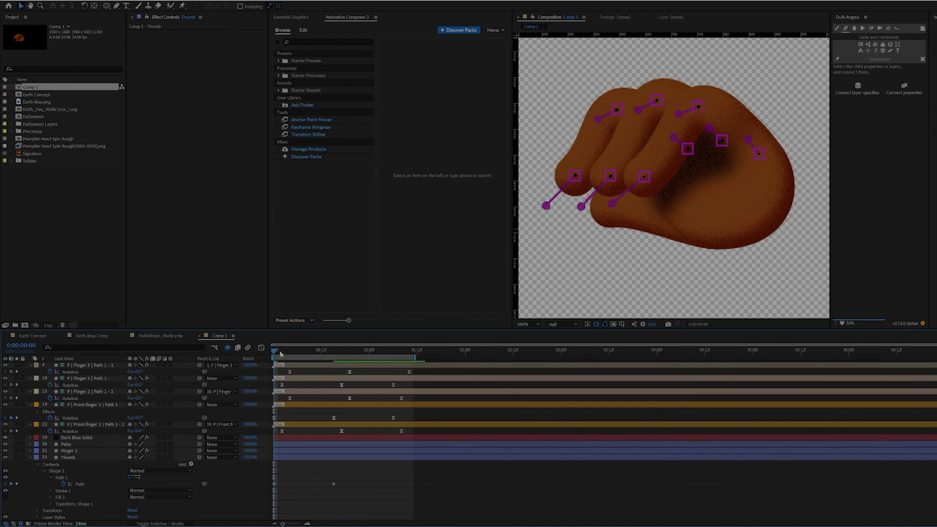
{"action": "key", "text": "space"}
{"action": "key", "text": "space"}
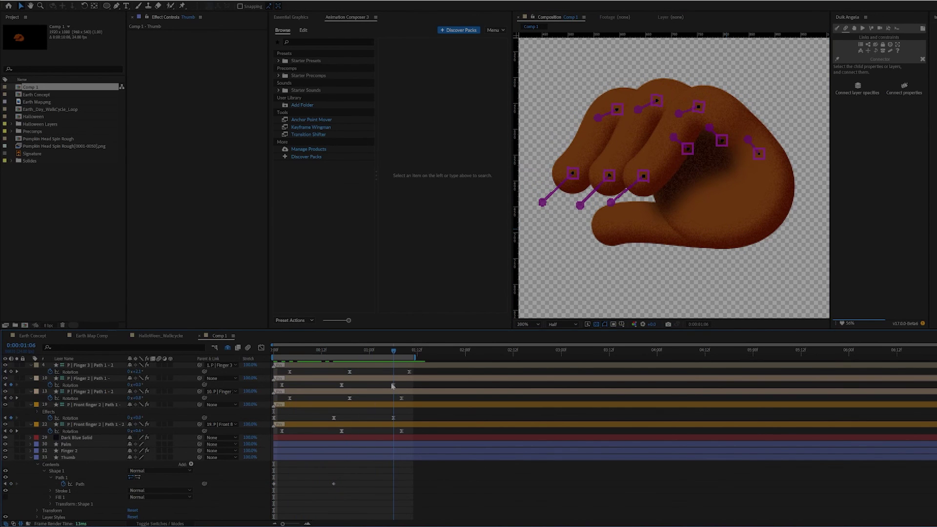
Copy the Thumb's first Path keyframe to 0:00:01:06 and preview the animation.
{"action": "left_click", "coordinate": [273, 483]}
{"action": "left_click", "coordinate": [265, 503]}
{"action": "left_click_drag", "start_coordinate": [288, 478], "coordinate": [264, 494]}
{"action": "key", "text": "ctrl+v"}
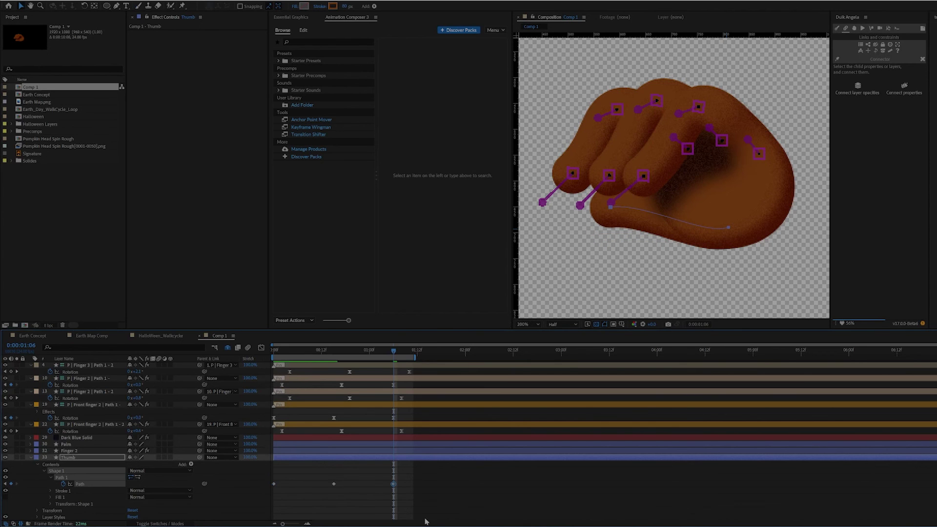
{"action": "left_click", "coordinate": [432, 499]}
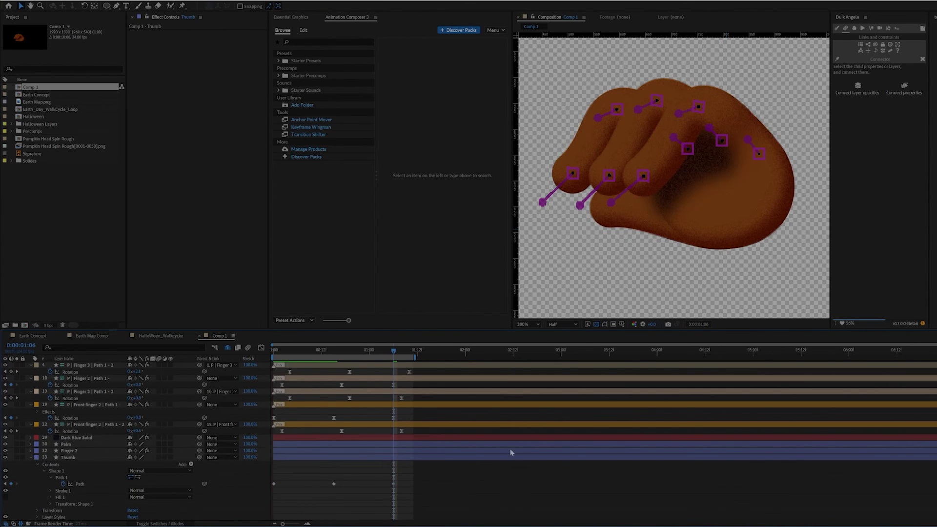
{"action": "key", "text": "space"}
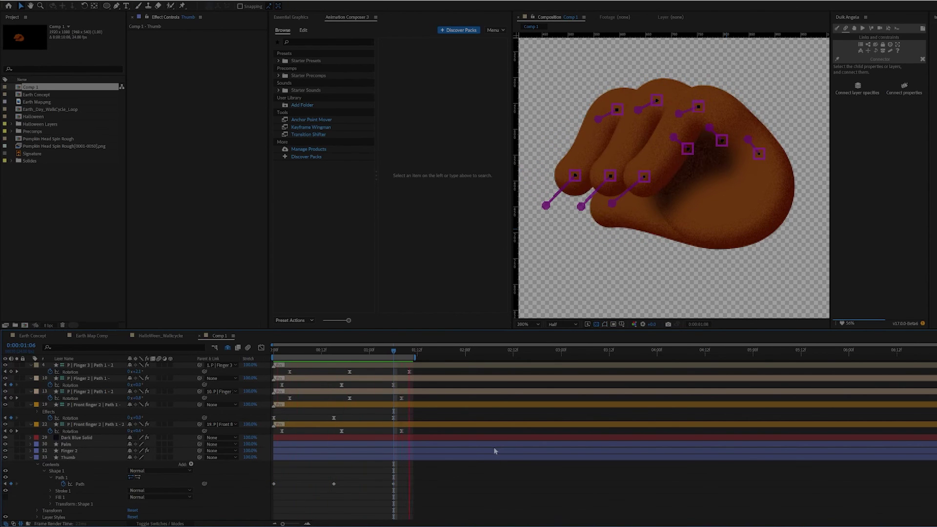